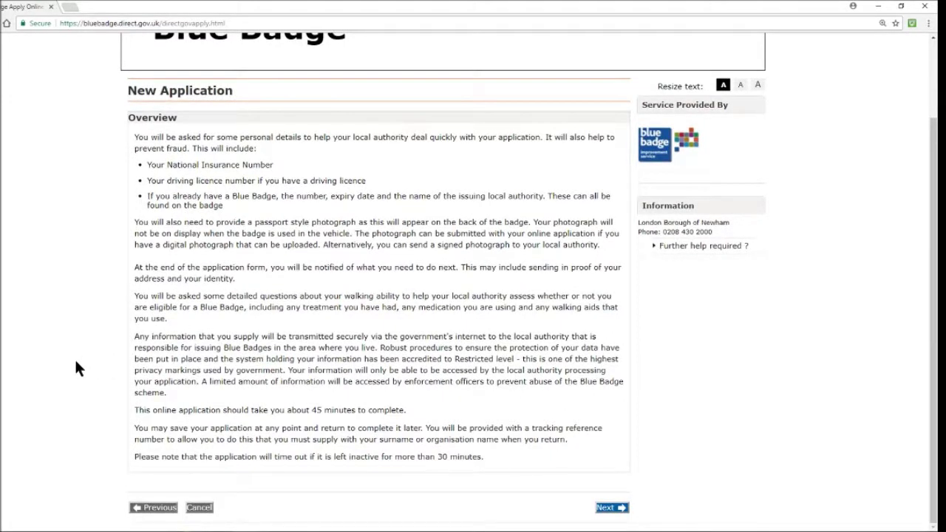
Step: Highlight the overview's notes on the inactivity timeout and on saving the application, and continue to the Personal Details stage
drag(134, 457, 495, 463)
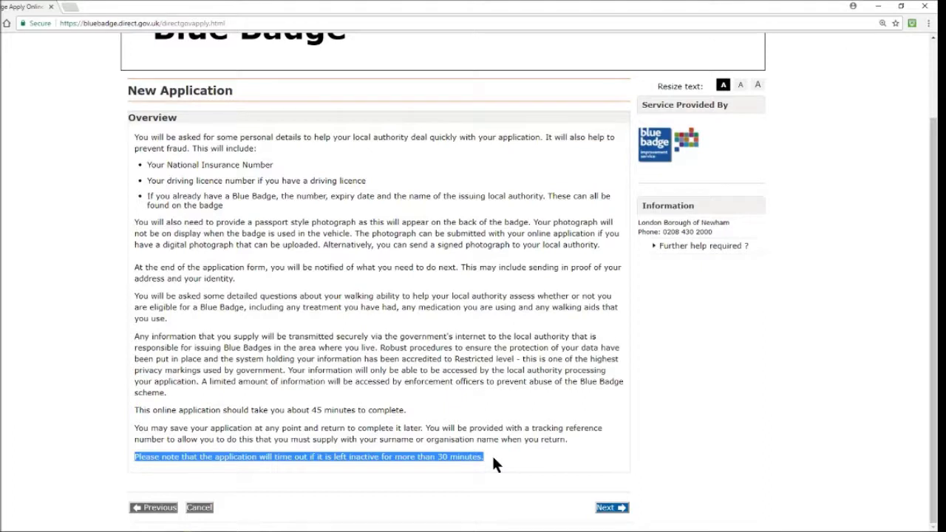
click(493, 458)
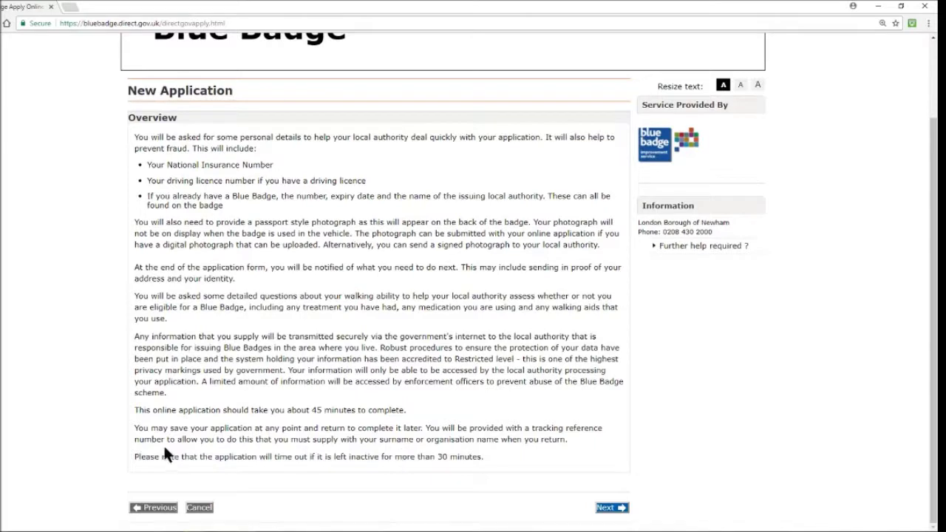
drag(156, 429, 570, 437)
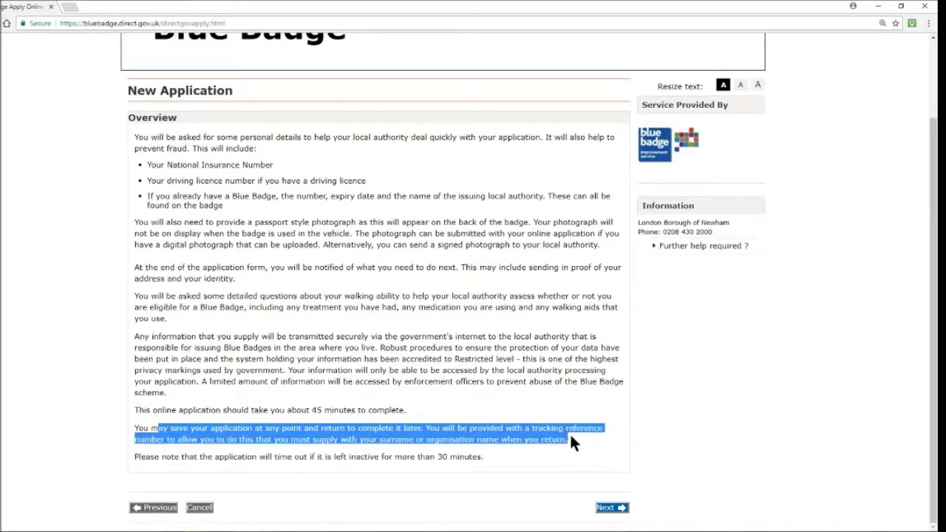
click(427, 416)
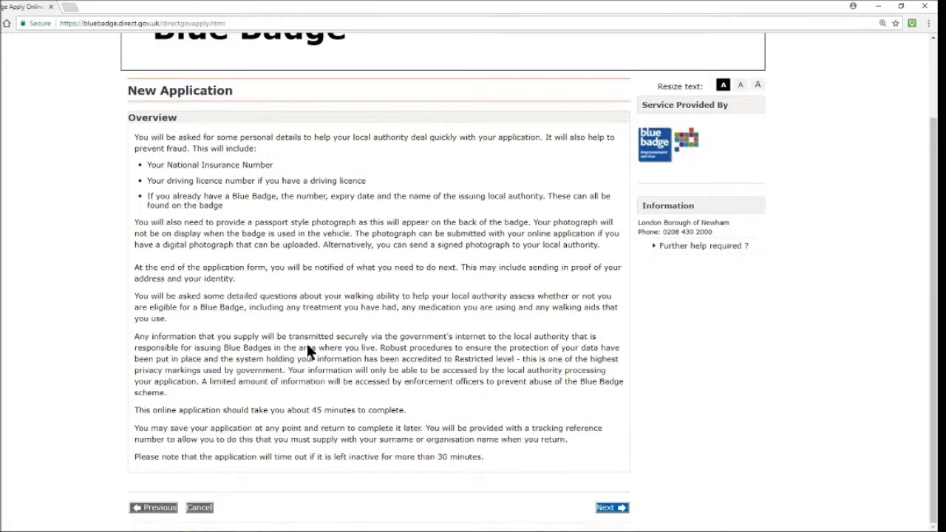
click(617, 508)
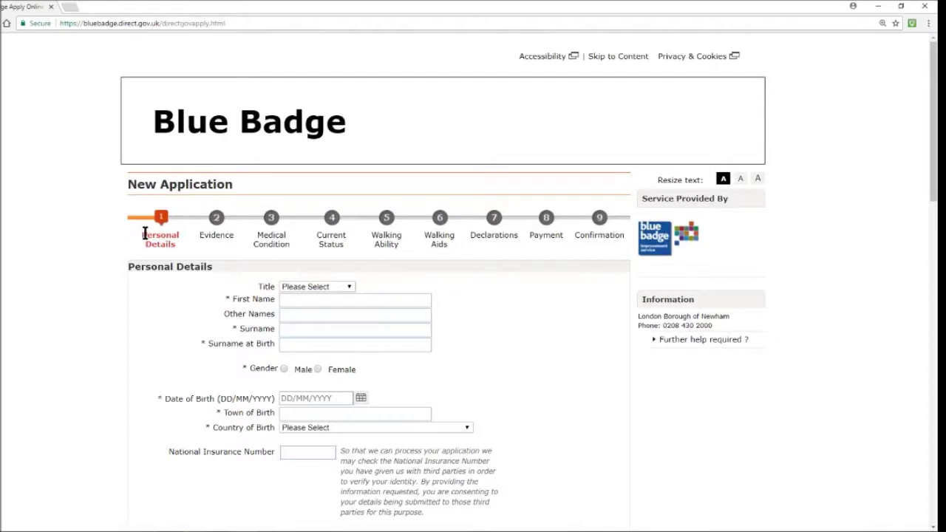
Step: Examine the Personal Details section, including the mandatory-field asterisks, the National Insurance Number fields and the Driving Licence Number field
drag(145, 235, 182, 244)
click(186, 243)
scroll(171, 309, down, 2)
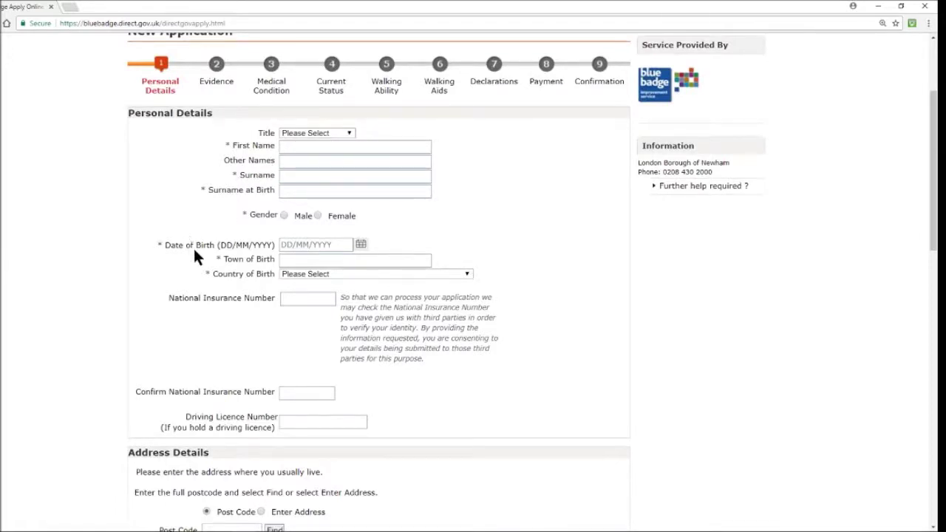
double_click(227, 146)
click(228, 148)
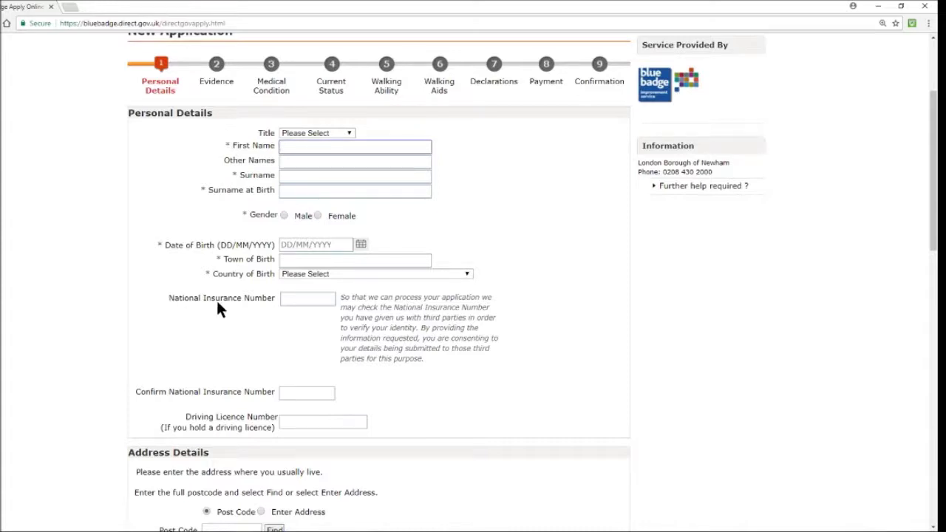
drag(174, 298, 272, 300)
click(253, 297)
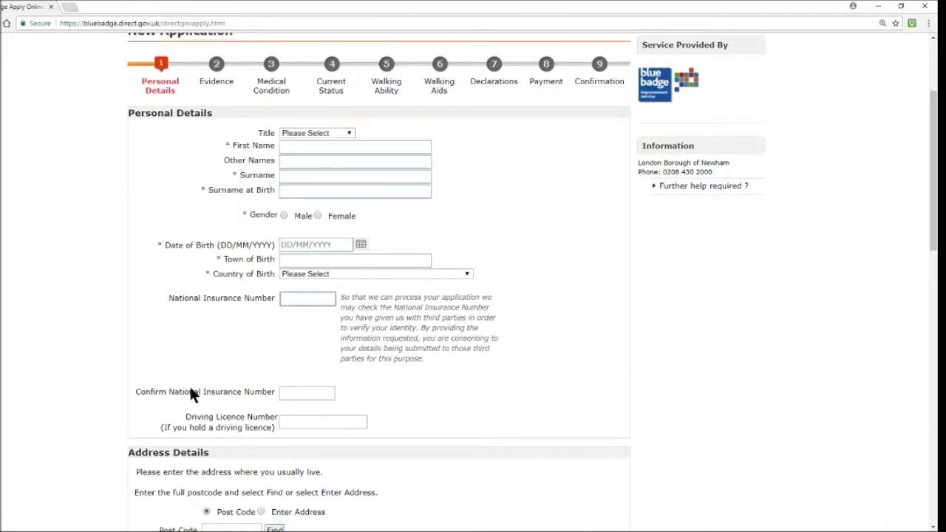
mouse_move(178, 390)
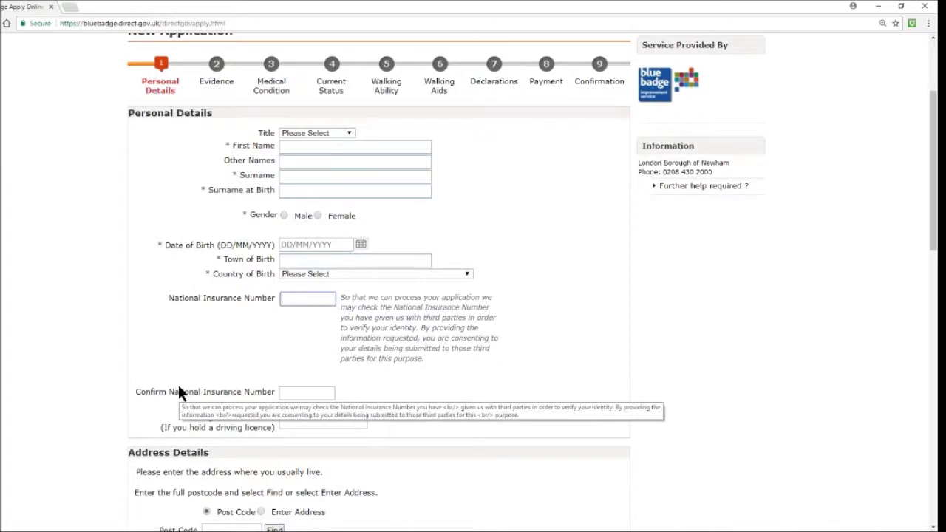
click(136, 392)
scroll(154, 354, down, 3)
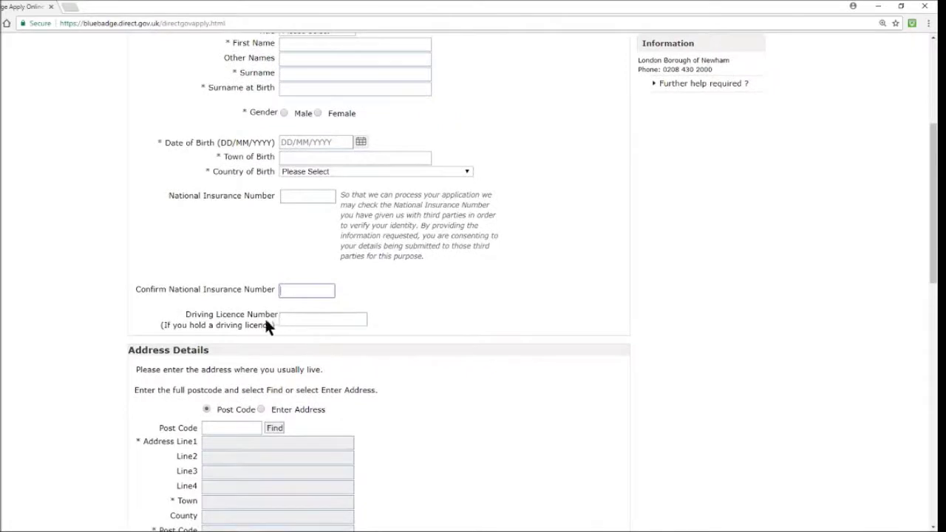
Step: Examine the Address Details section, covering the current address and any previous address in the last three years
scroll(132, 338, down, 3)
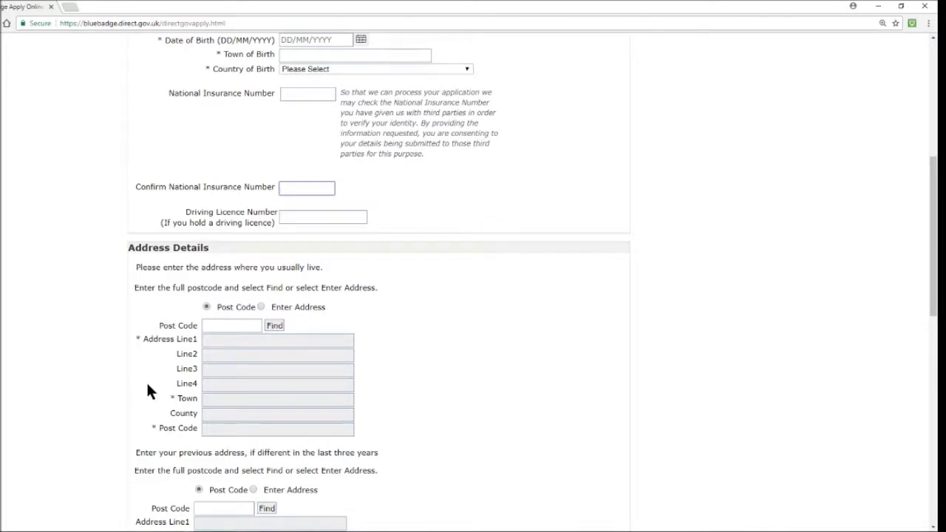
scroll(147, 392, down, 3)
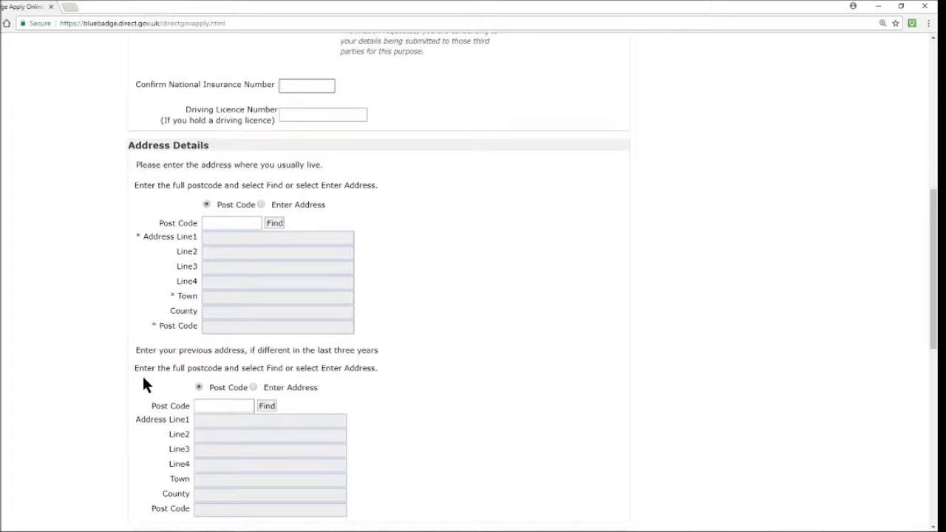
scroll(144, 377, down, 1)
scroll(144, 380, down, 3)
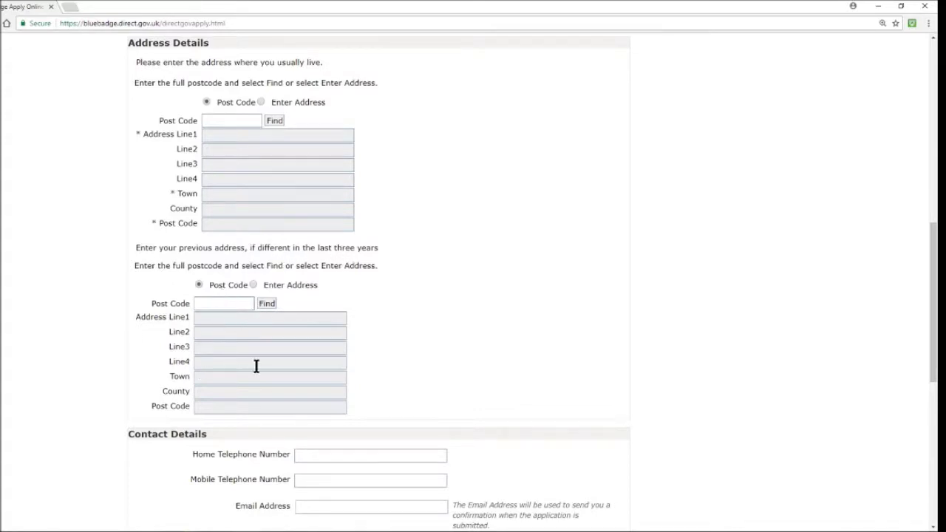
scroll(170, 400, down, 1)
Step: Review the Contact Details section and the available options for the preferred contact method without choosing one
scroll(170, 400, down, 3)
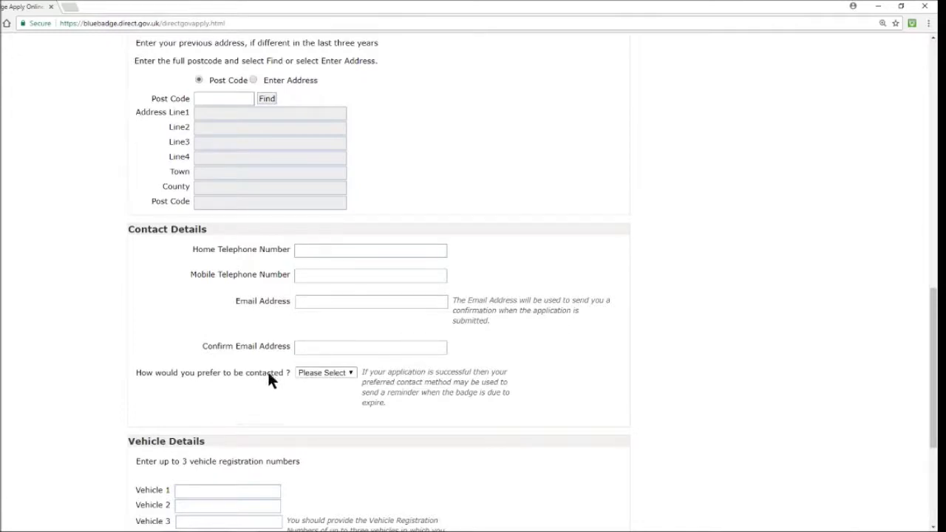
click(328, 377)
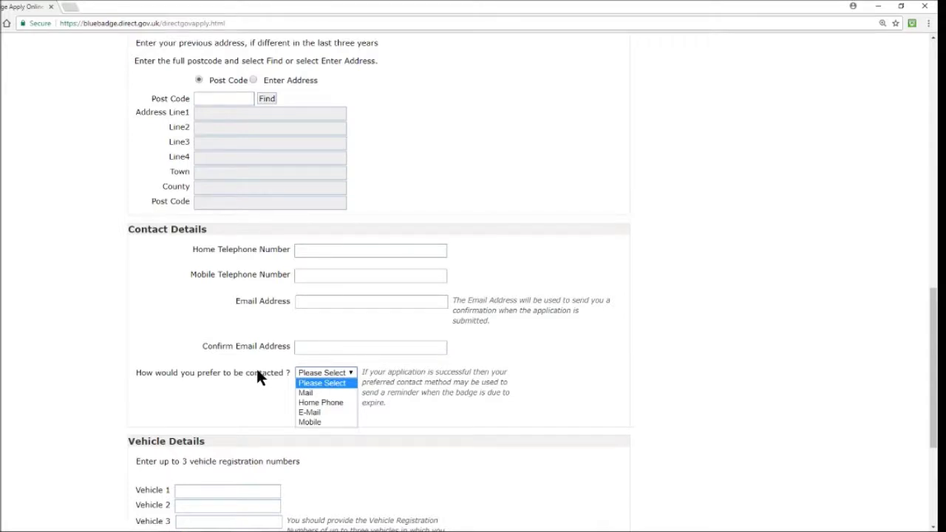
click(215, 374)
scroll(205, 374, down, 1)
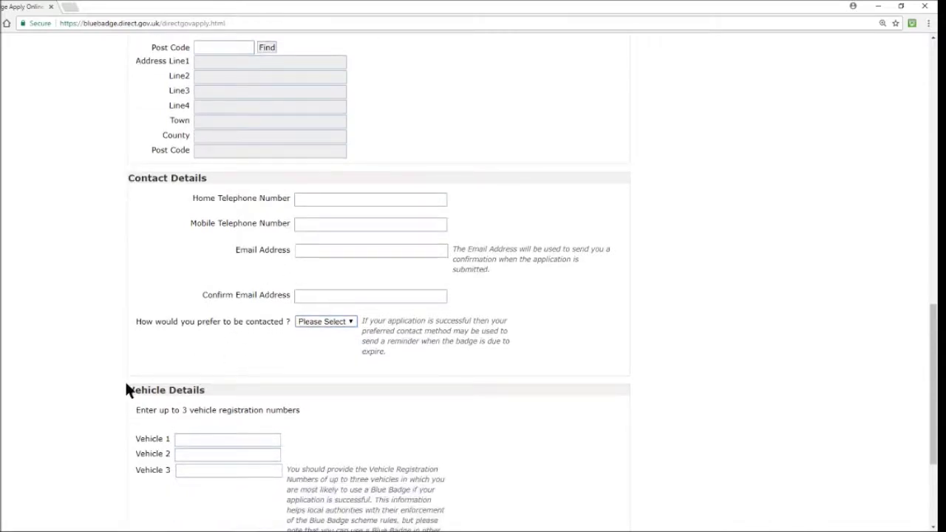
Step: Review the Vehicle Details section and highlight its note about using a Blue Badge in other vehicles
scroll(126, 384, down, 2)
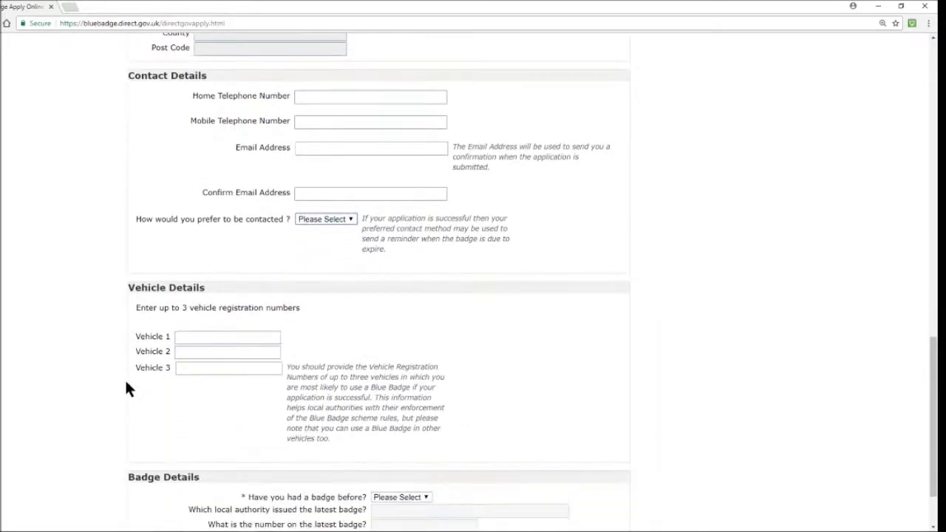
scroll(124, 377, down, 1)
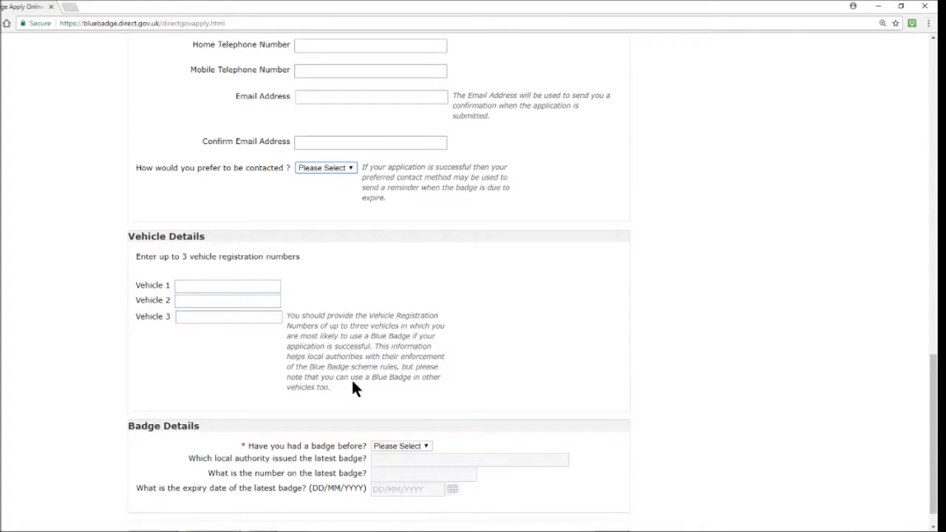
drag(334, 387, 416, 371)
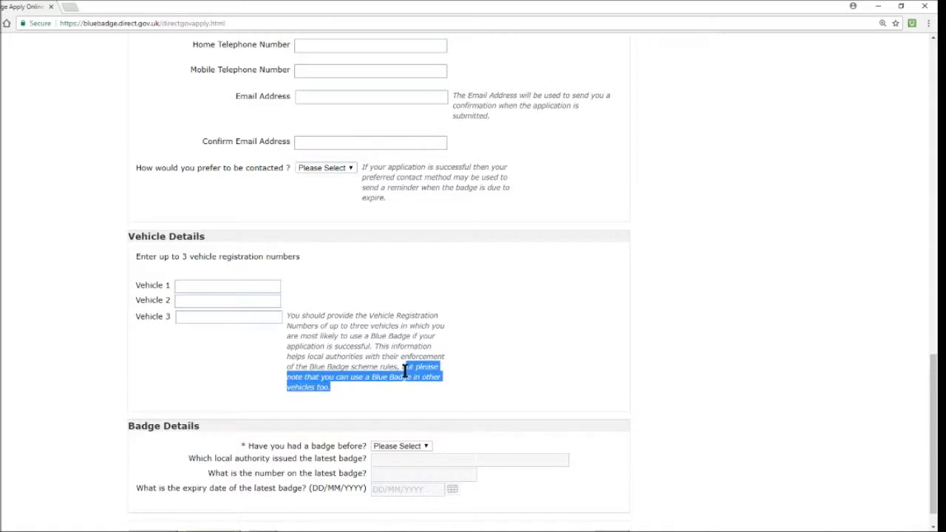
click(400, 379)
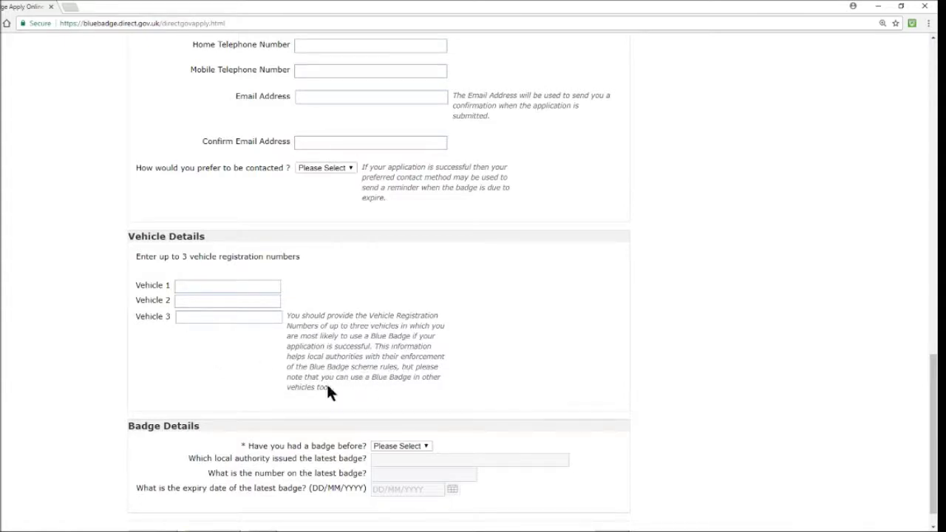
Step: Answer Yes to the Badge Details question asking whether the applicant has had a badge before
scroll(148, 384, down, 1)
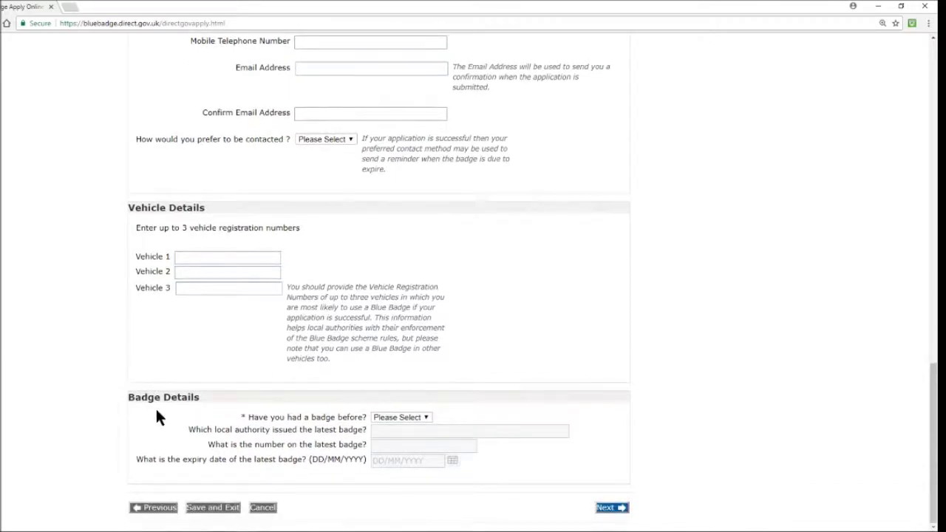
click(428, 419)
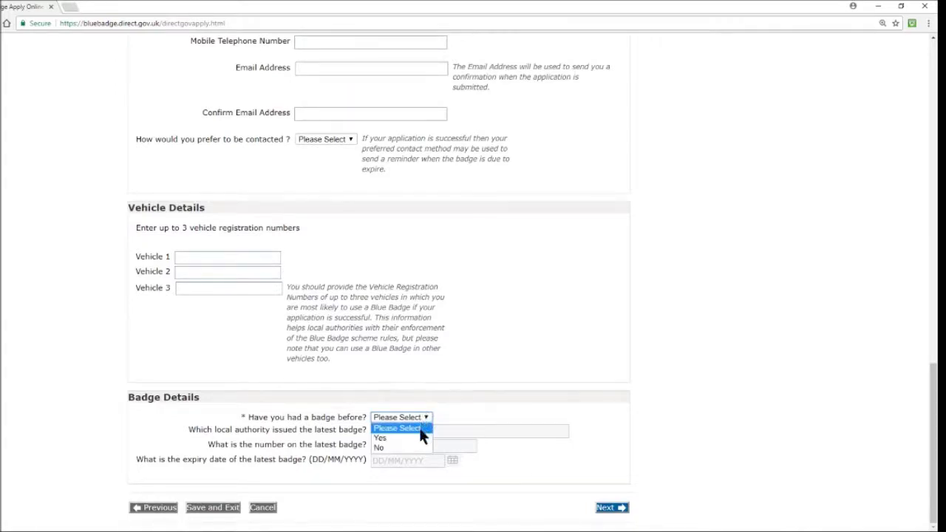
click(421, 438)
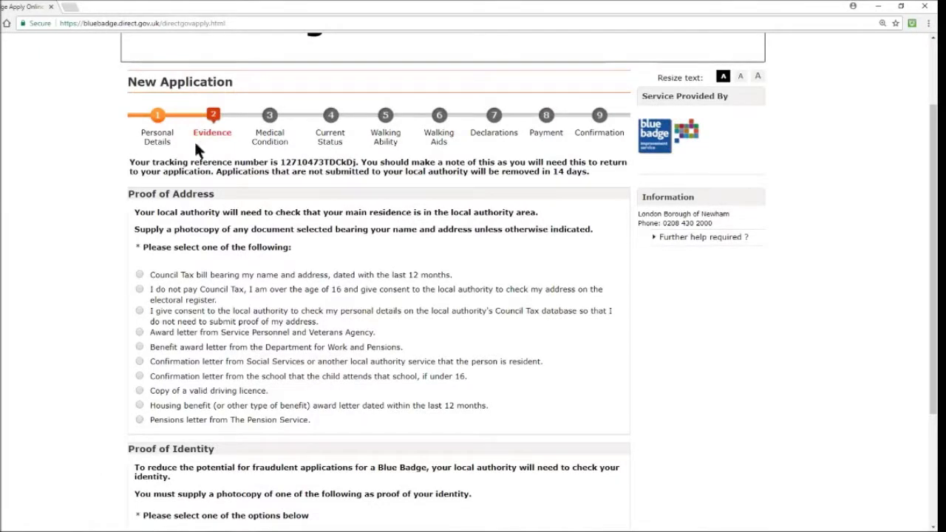
Step: Examine the Evidence stage's Proof of Address and Proof of Identity document options
scroll(115, 271, down, 2)
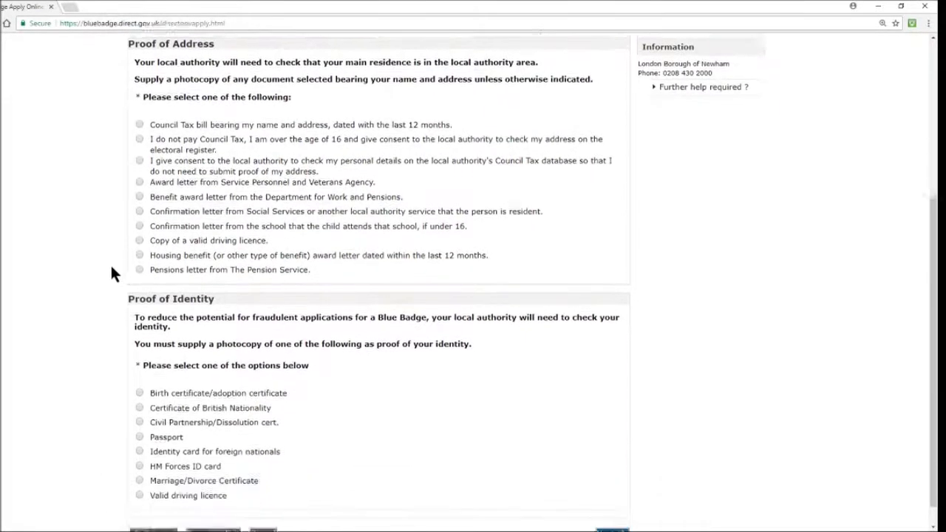
scroll(207, 173, up, 1)
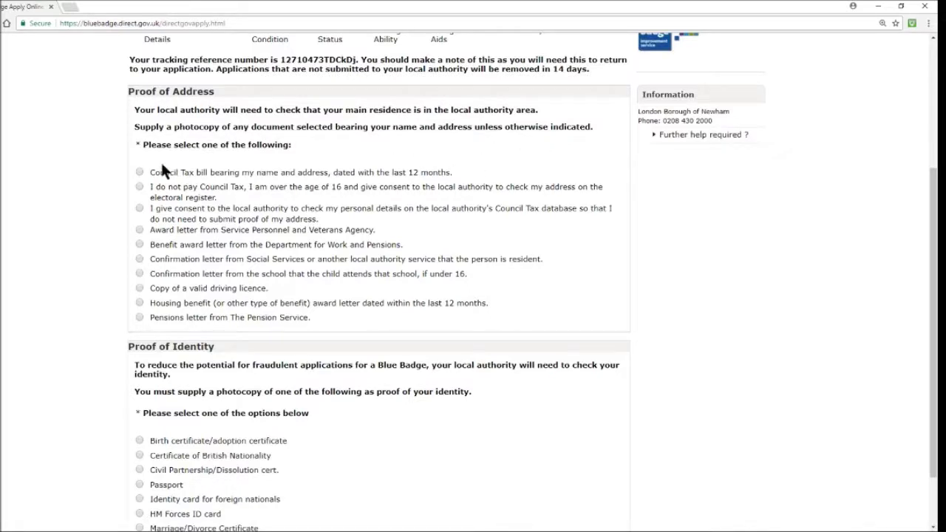
double_click(138, 146)
scroll(181, 325, down, 2)
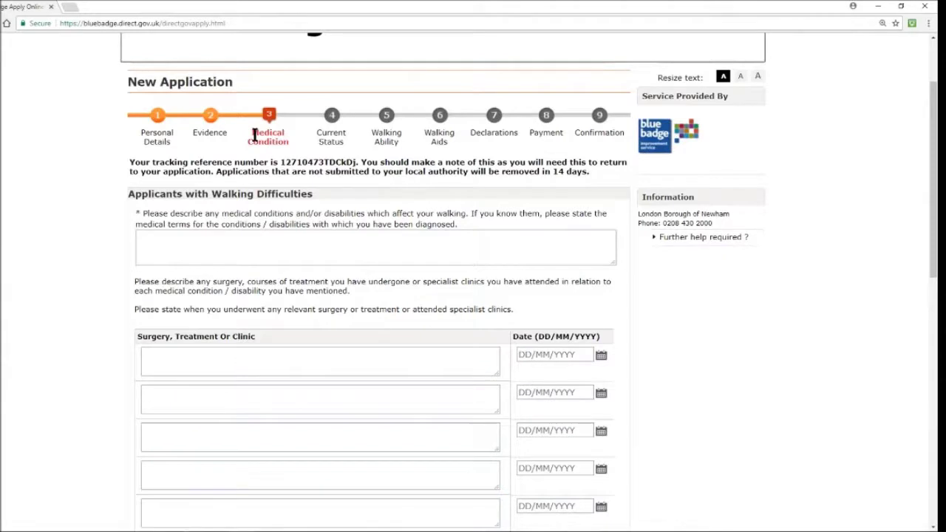
Step: Examine the Medical Condition stage's condition description box and the table for surgery, treatment or clinic entries with dates
scroll(35, 241, down, 3)
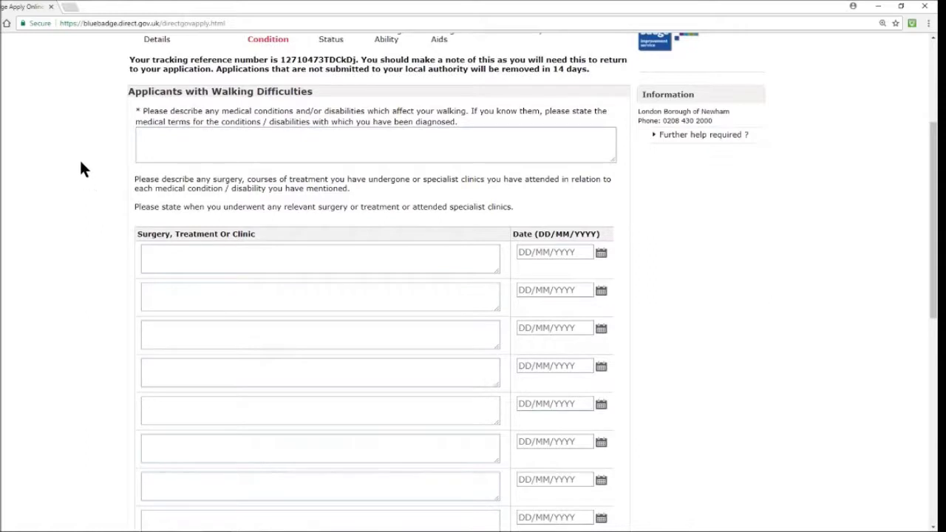
scroll(81, 170, down, 2)
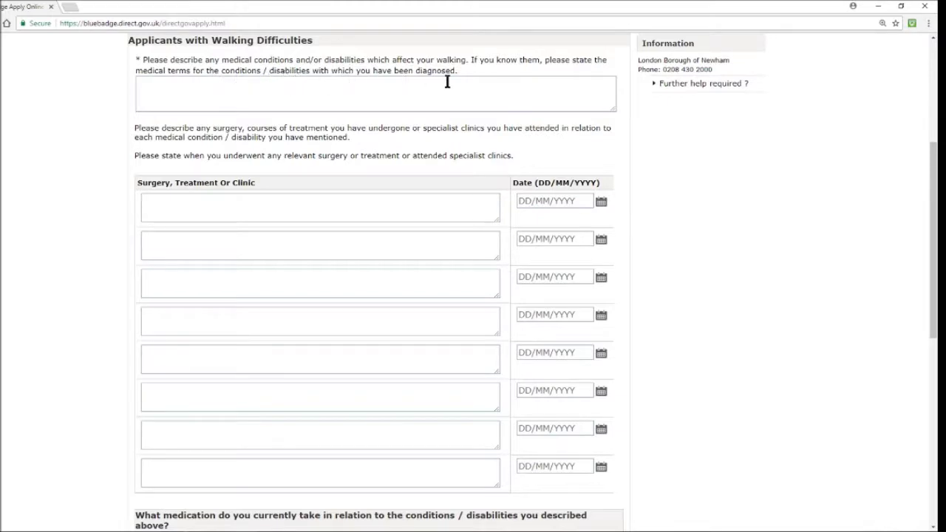
click(259, 93)
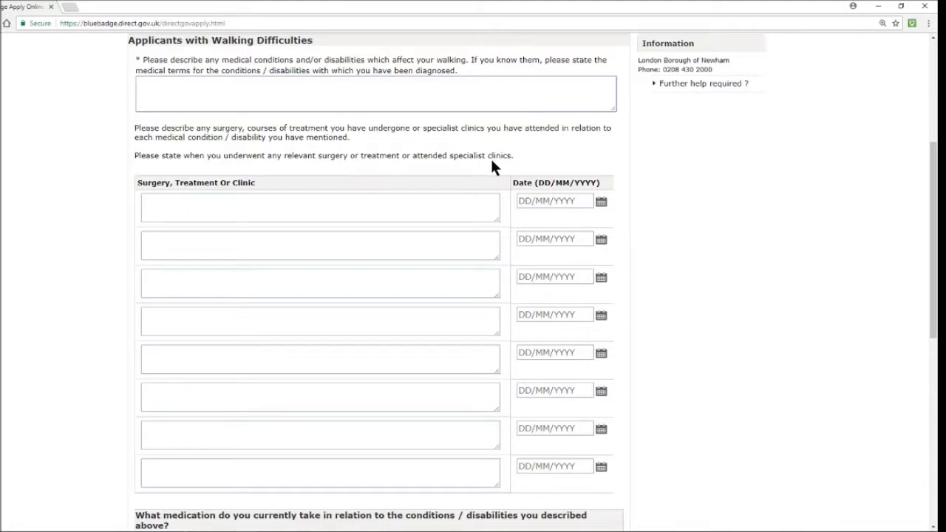
scroll(268, 194, down, 1)
click(262, 163)
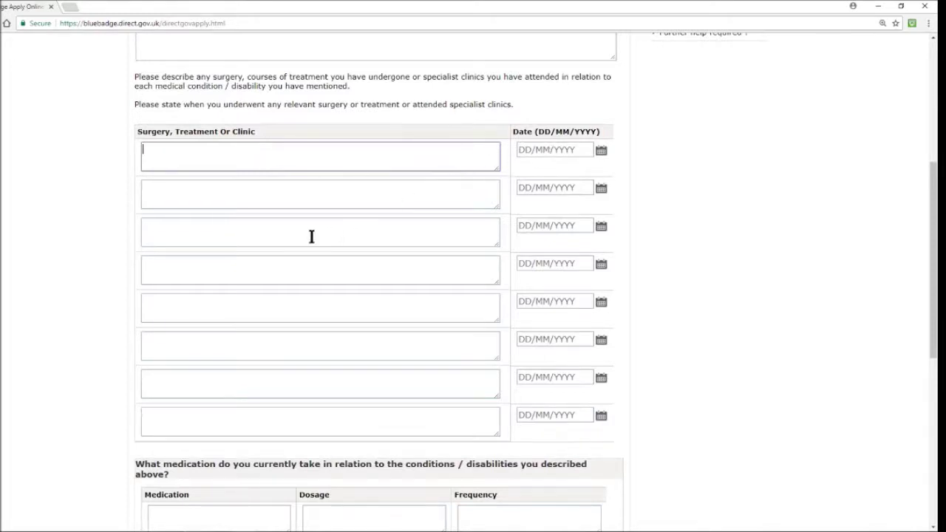
Step: Review the table for current medication, dosage and frequency, and place the cursor in the pain relief description box
scroll(222, 230, down, 4)
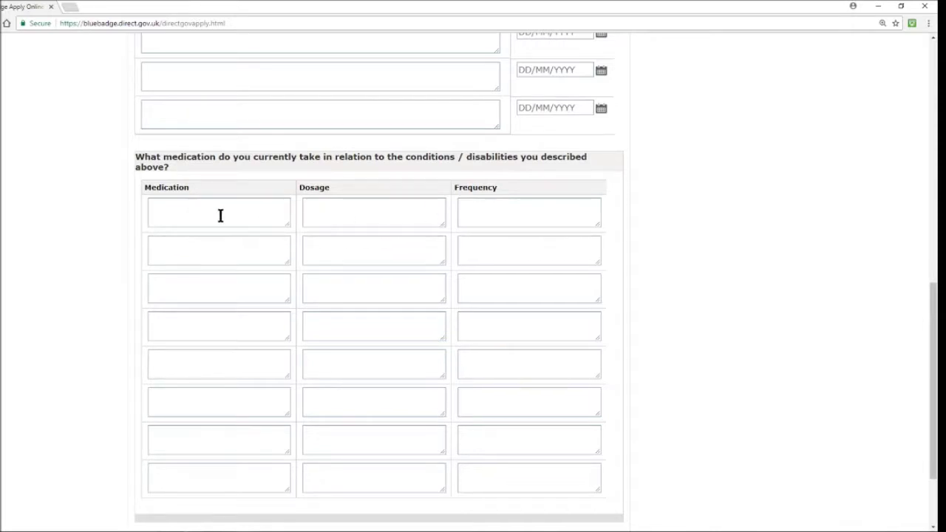
scroll(199, 285, down, 3)
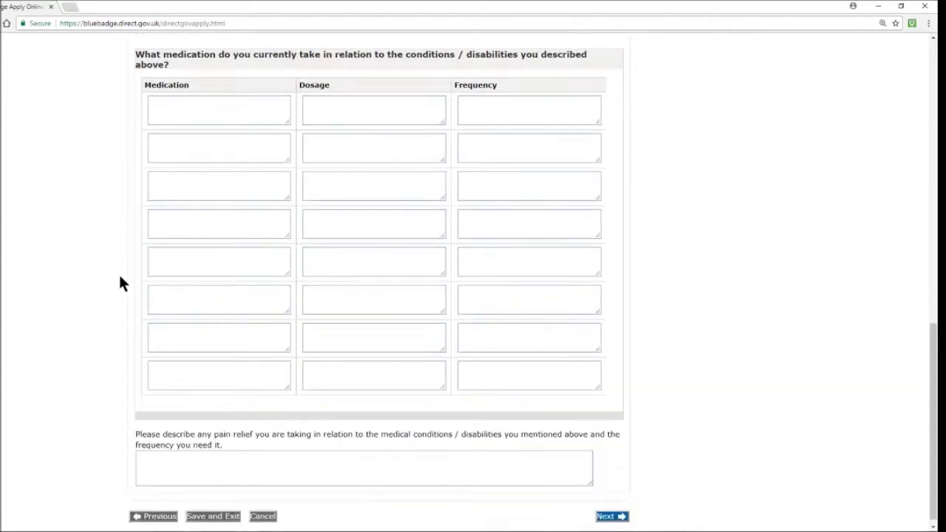
scroll(122, 283, down, 1)
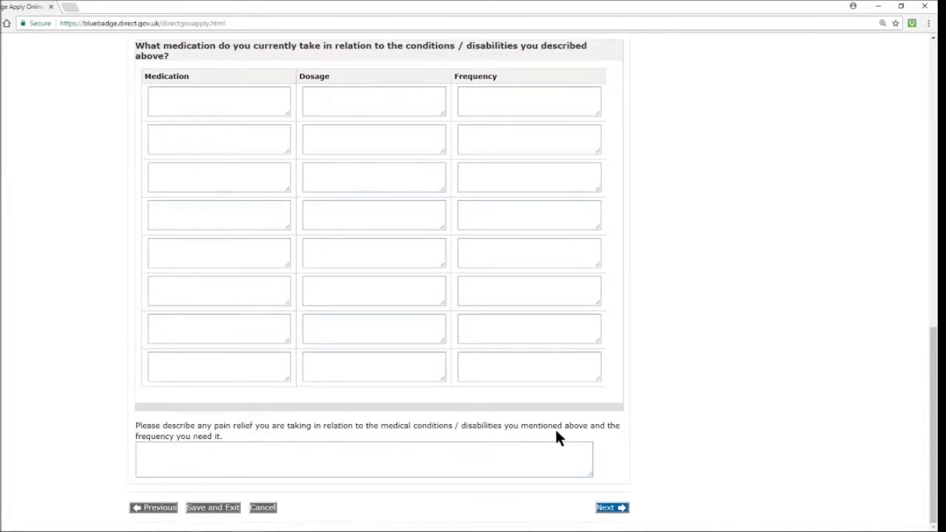
click(222, 449)
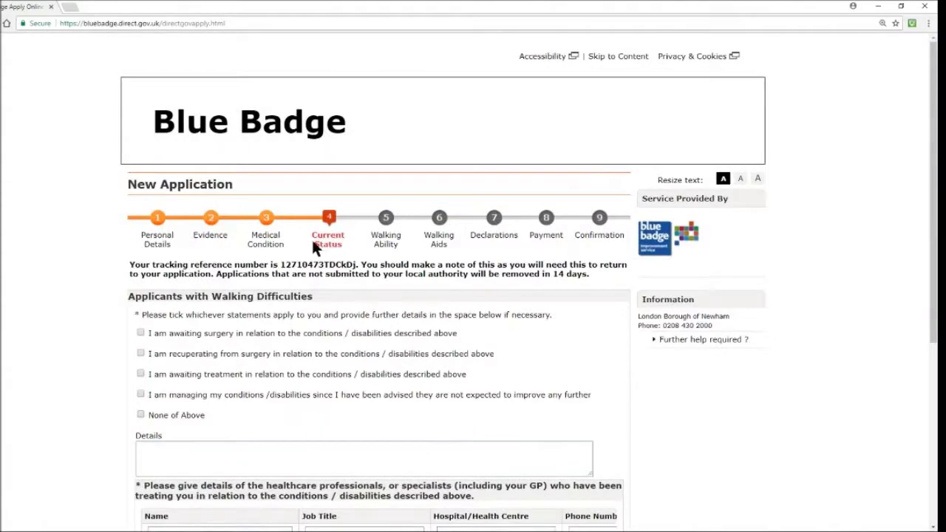
Step: Review the Current Status statements on surgery, treatment and condition management, and place the cursor in their Details box
scroll(104, 323, down, 1)
scroll(103, 324, down, 3)
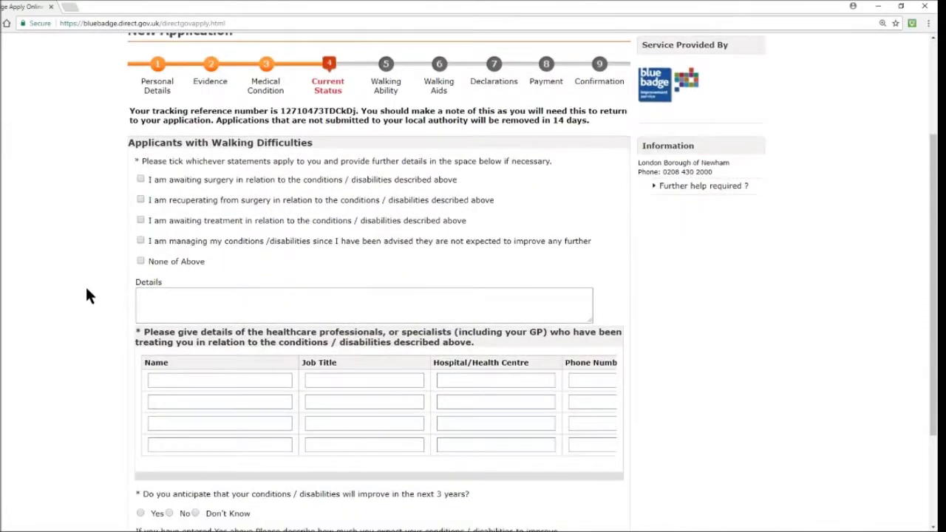
scroll(83, 294, down, 3)
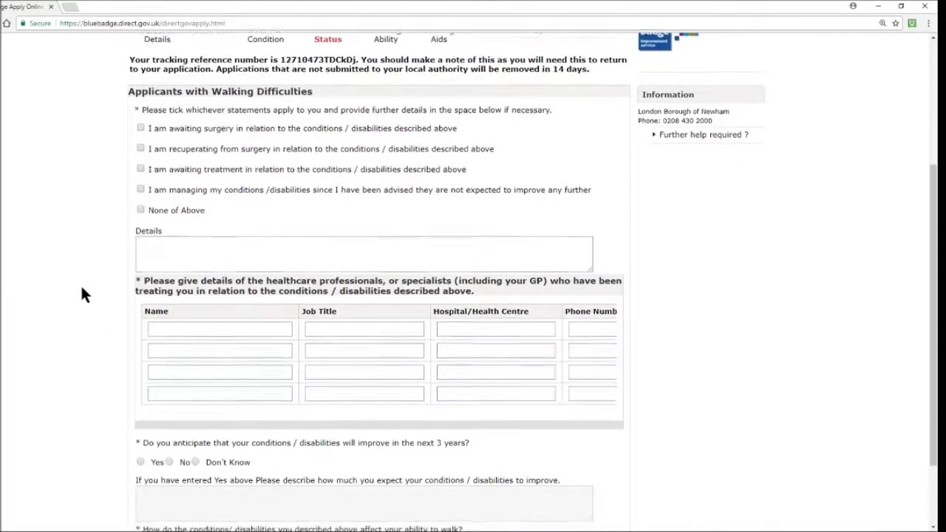
scroll(83, 294, up, 1)
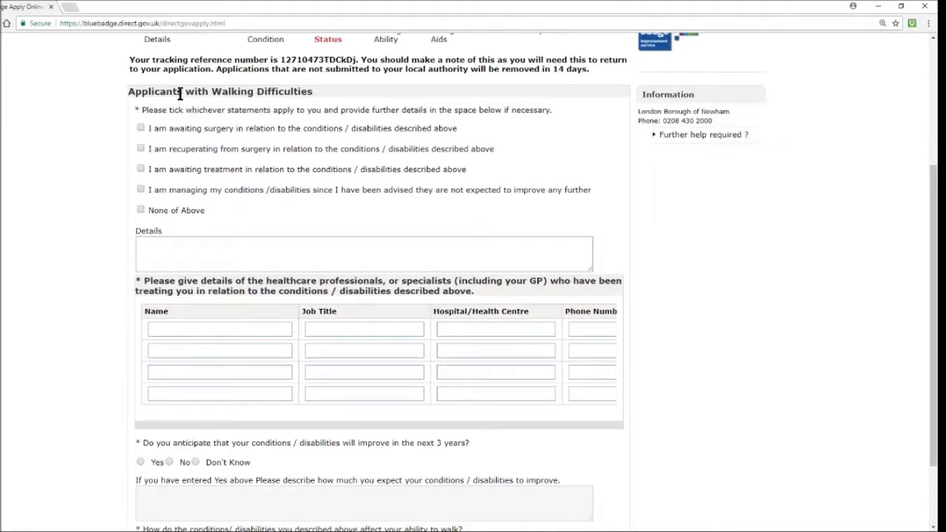
scroll(221, 108, down, 1)
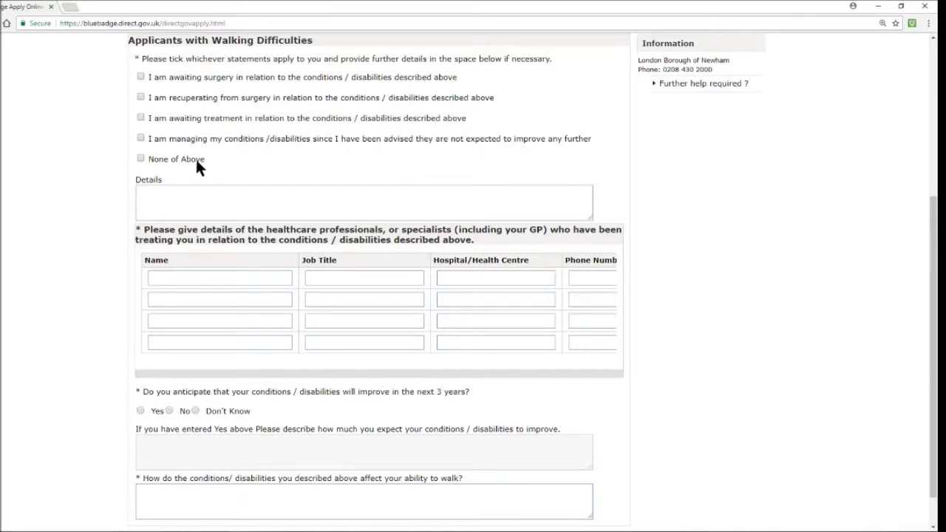
click(160, 199)
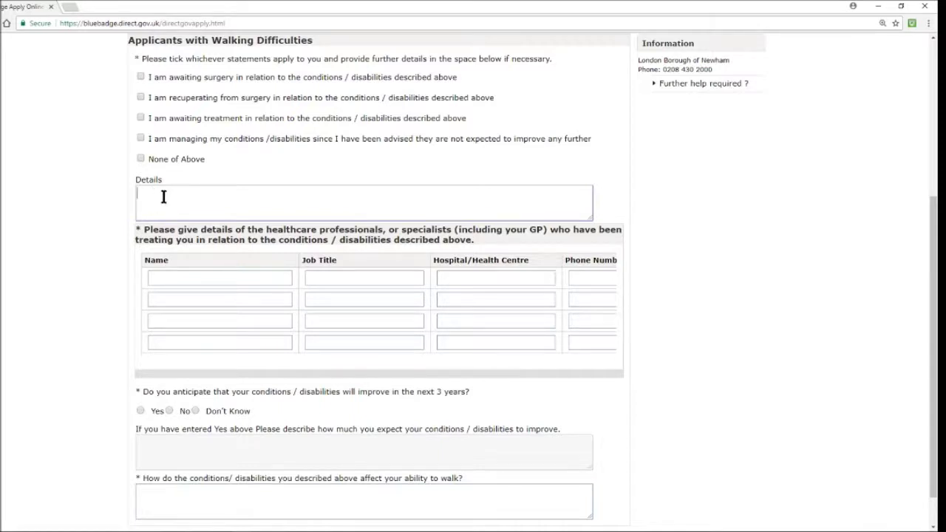
Step: Review the healthcare professionals table and the 3-year improvement question, and place the cursor in the box on how conditions affect walking
drag(137, 232, 139, 231)
click(144, 232)
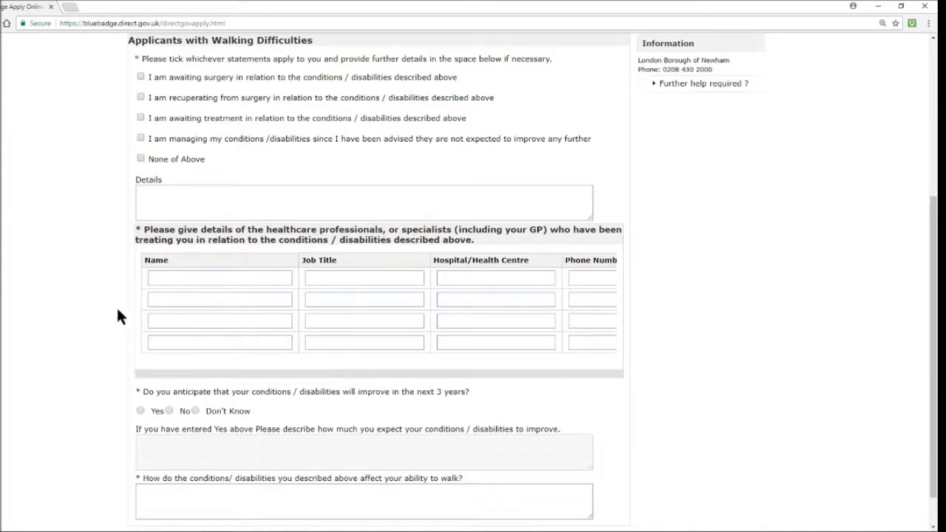
scroll(108, 302, down, 1)
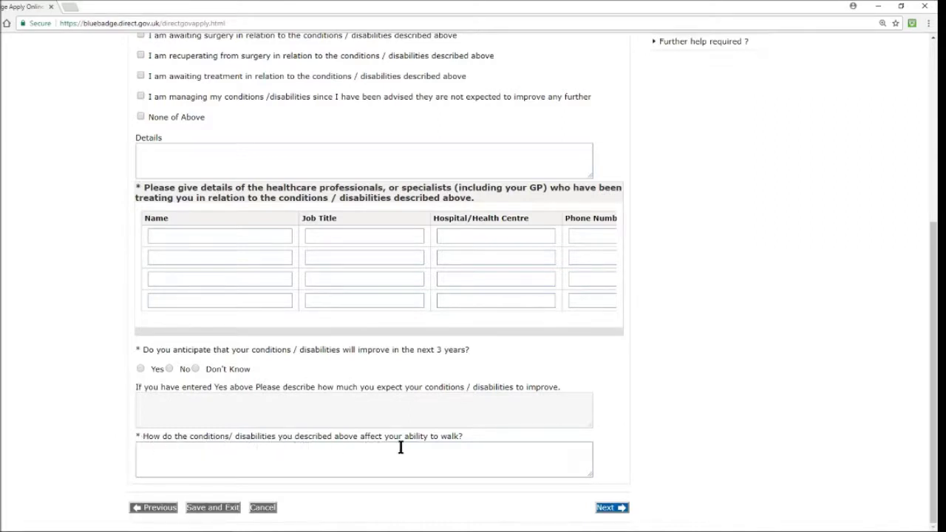
click(299, 451)
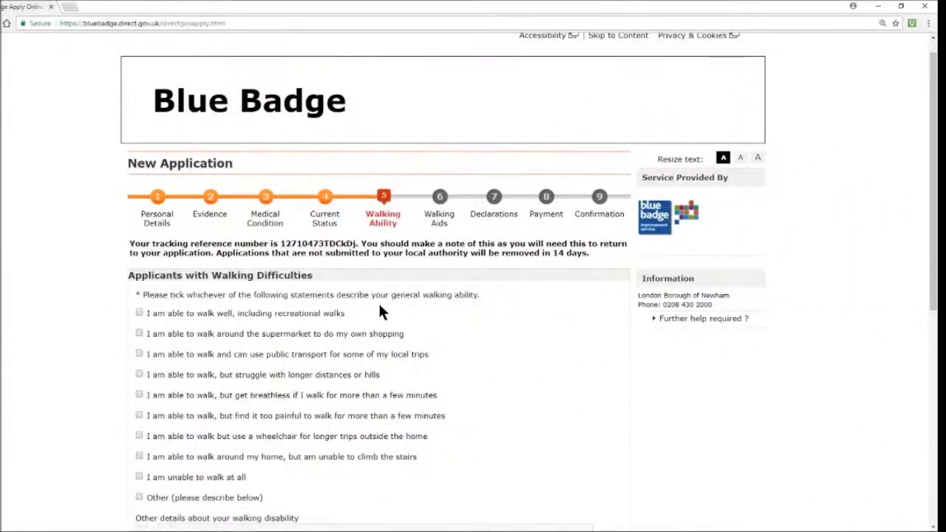
Step: Examine the Walking Ability stage's tick-box statements describing the applicant's general walking ability
drag(365, 210, 400, 229)
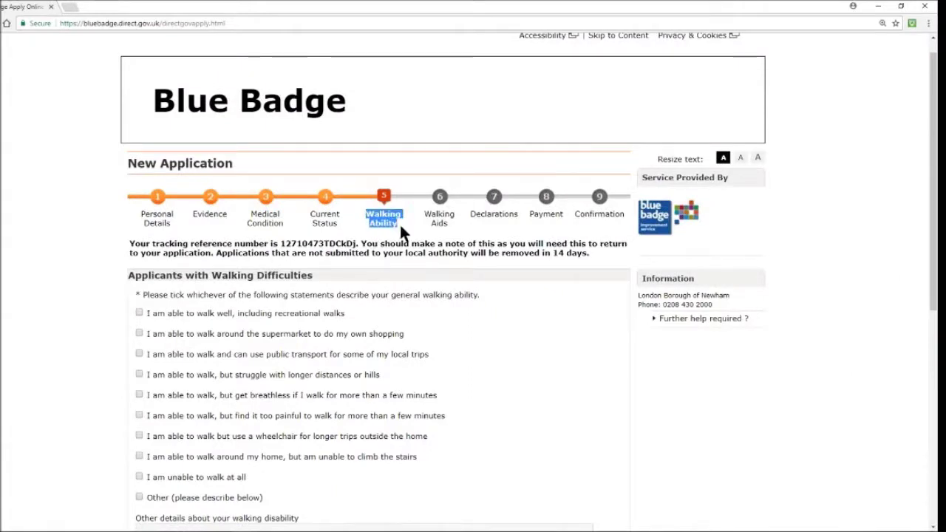
click(400, 333)
scroll(380, 353, down, 2)
click(201, 236)
scroll(268, 186, down, 2)
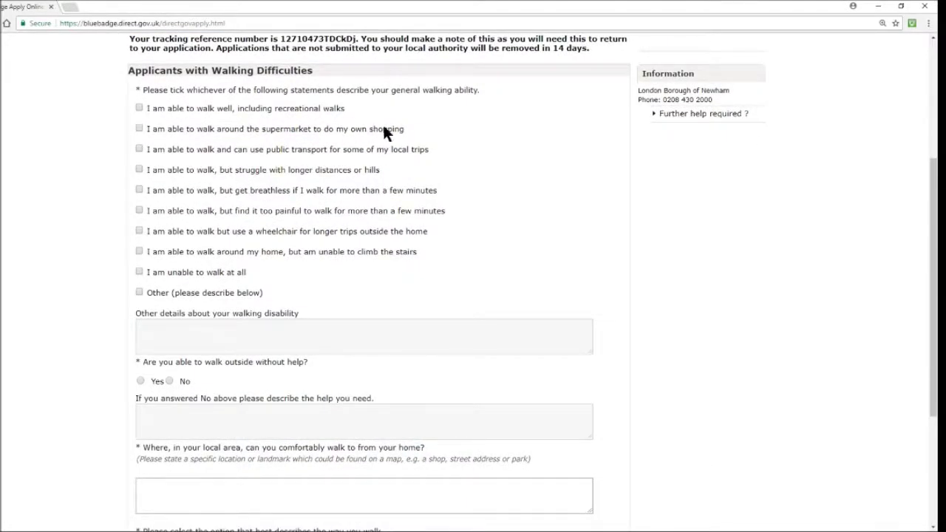
scroll(384, 132, down, 1)
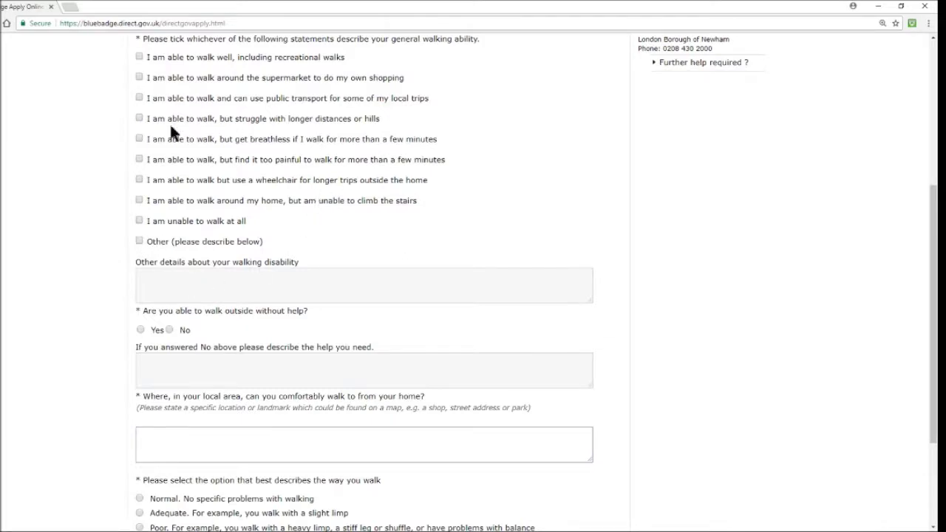
scroll(240, 211, down, 1)
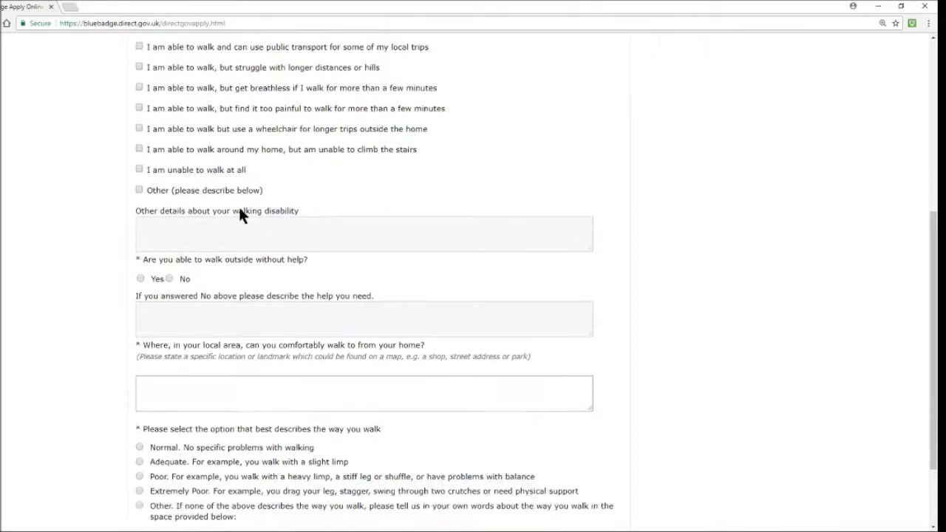
Step: Review the walking-outside help question, place the cursor in the comfortable walking destination box, and check the walking manner options
scroll(182, 160, up, 1)
scroll(179, 159, down, 1)
scroll(178, 157, down, 1)
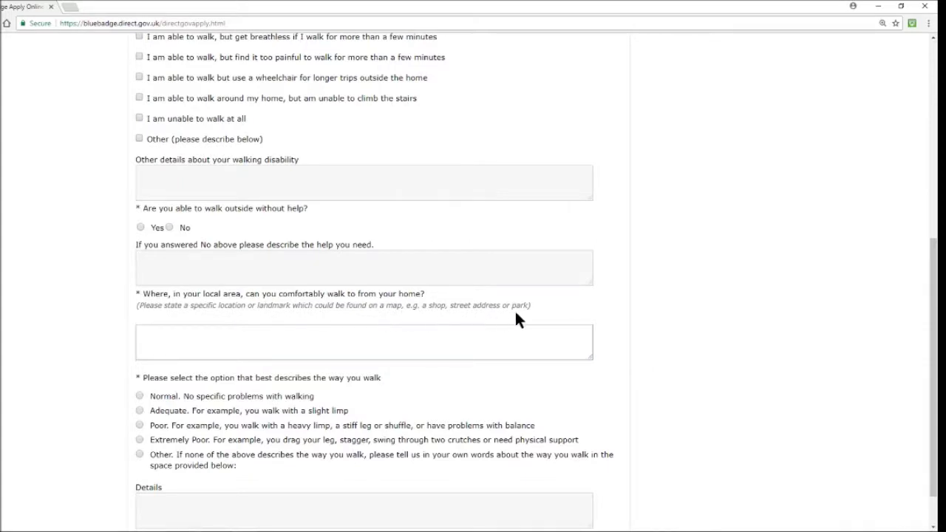
click(289, 332)
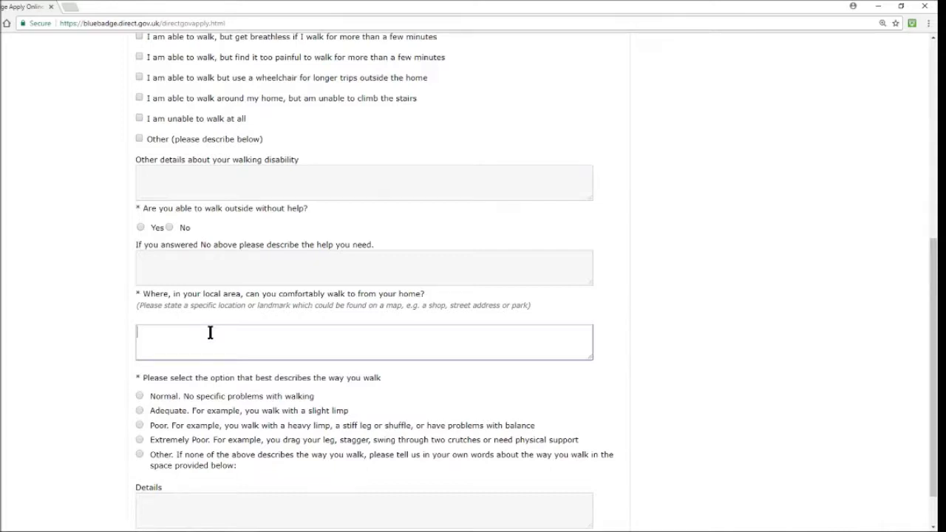
scroll(195, 333, down, 1)
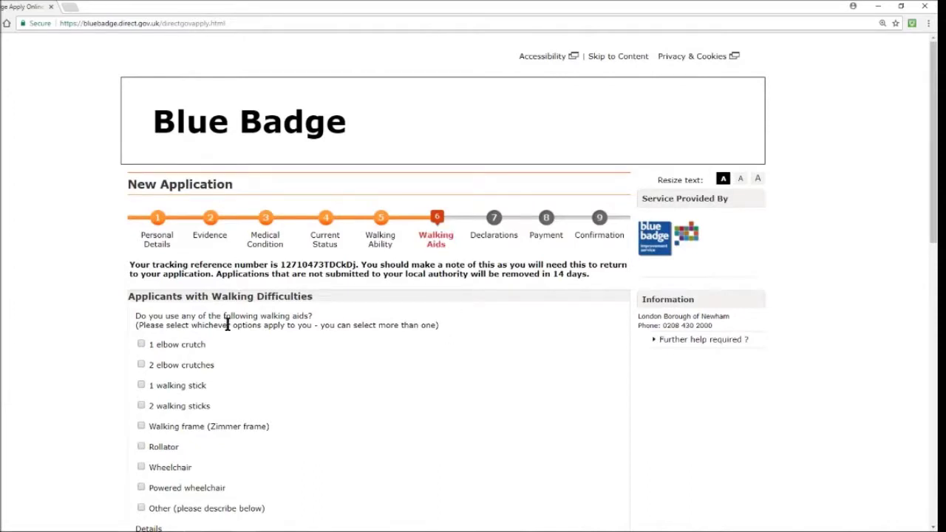
Step: Examine the Walking Aids stage's list of aids and the options for how they were provided
scroll(208, 304, down, 3)
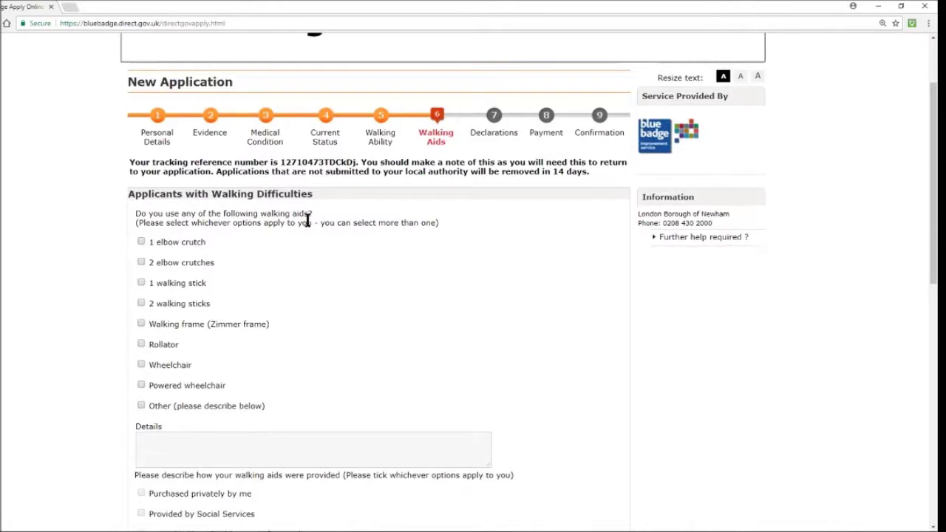
scroll(197, 237, down, 1)
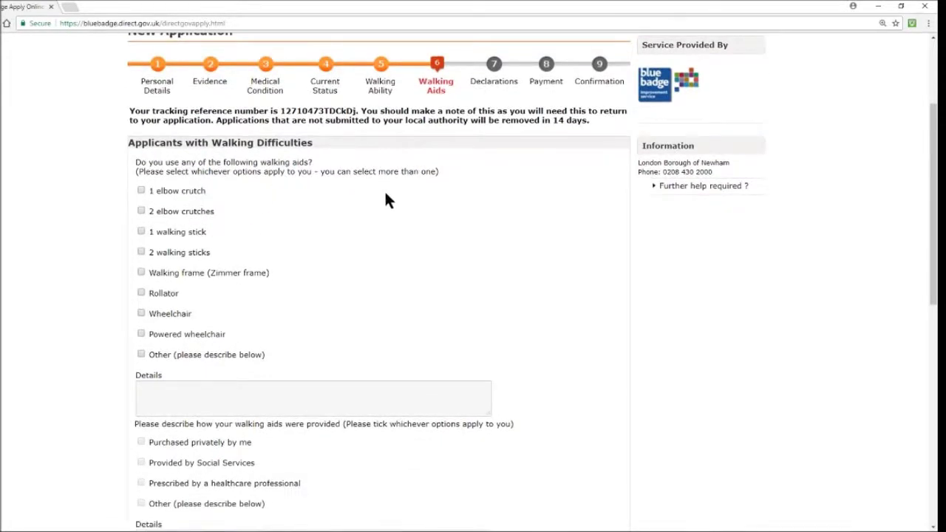
scroll(385, 197, down, 1)
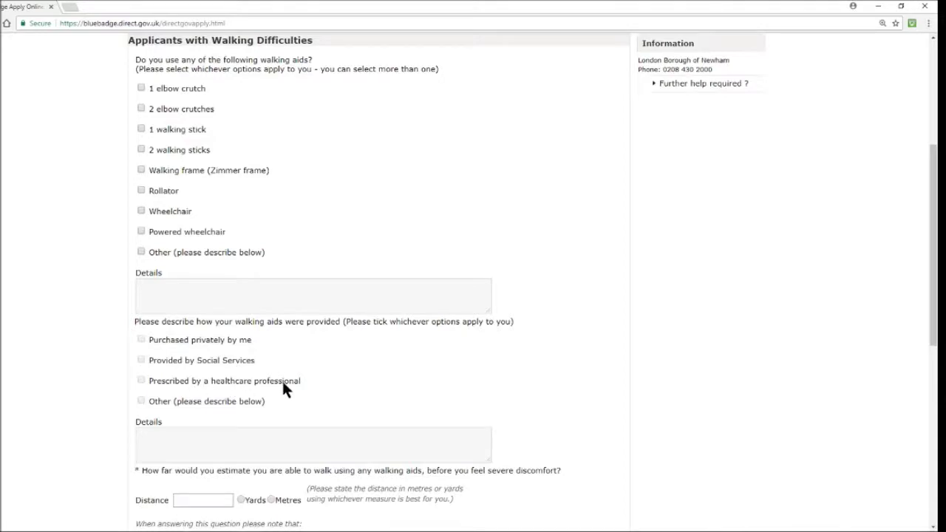
scroll(258, 403, down, 1)
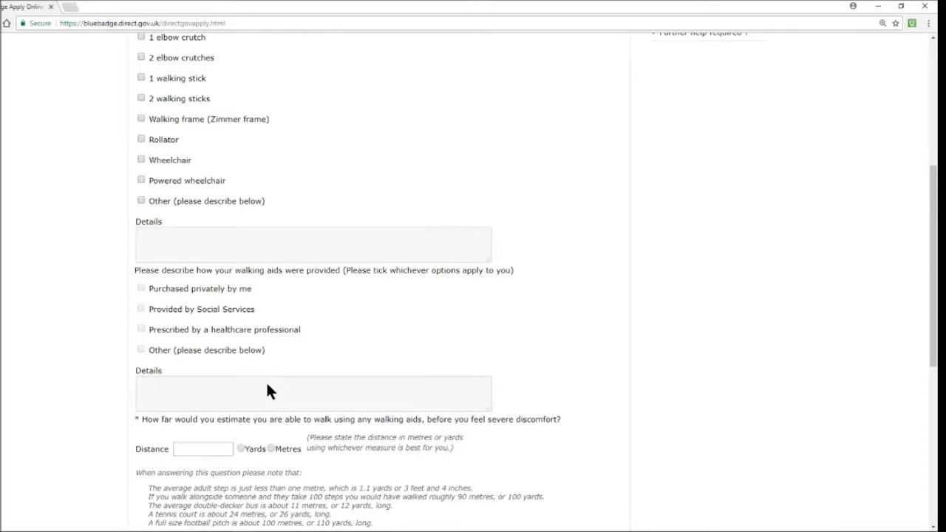
scroll(135, 373, down, 1)
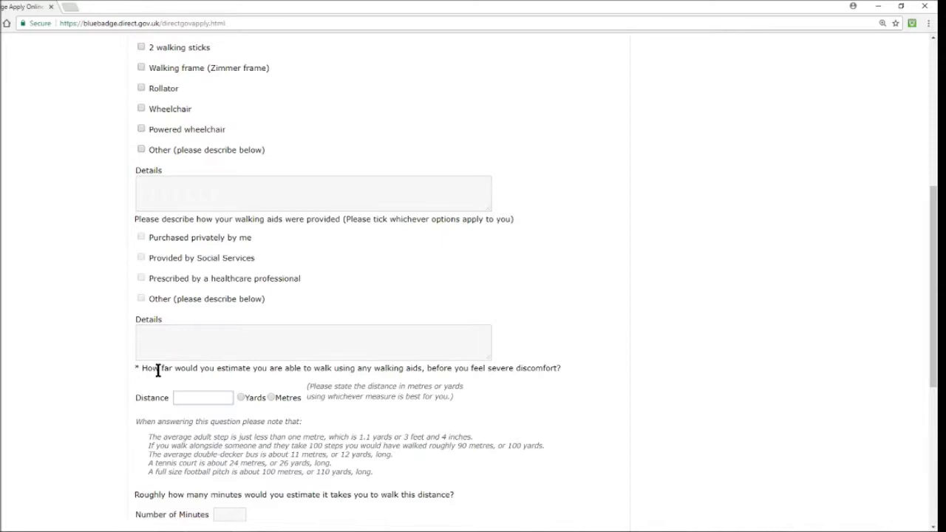
Step: Place the cursor in the walking Distance field and review the distance guidance, walking time and short rest questions
scroll(157, 370, down, 1)
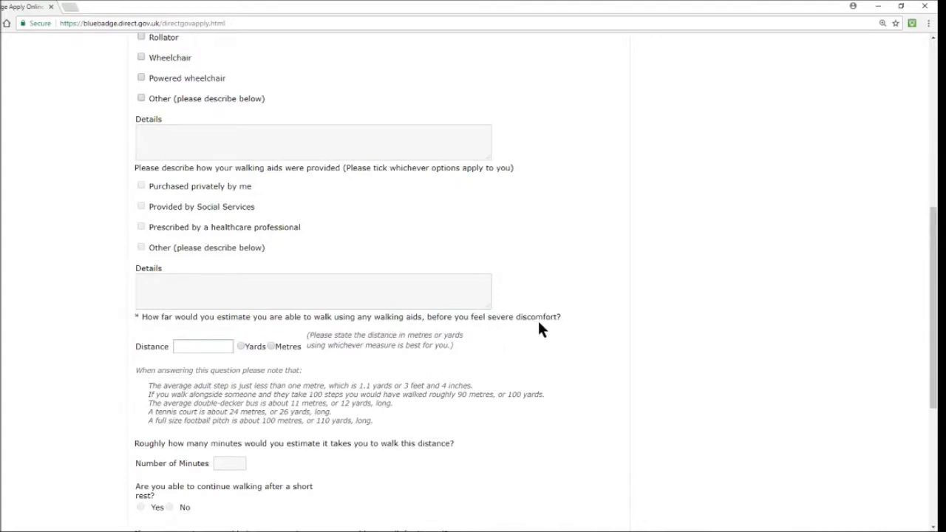
click(199, 345)
scroll(215, 388, down, 1)
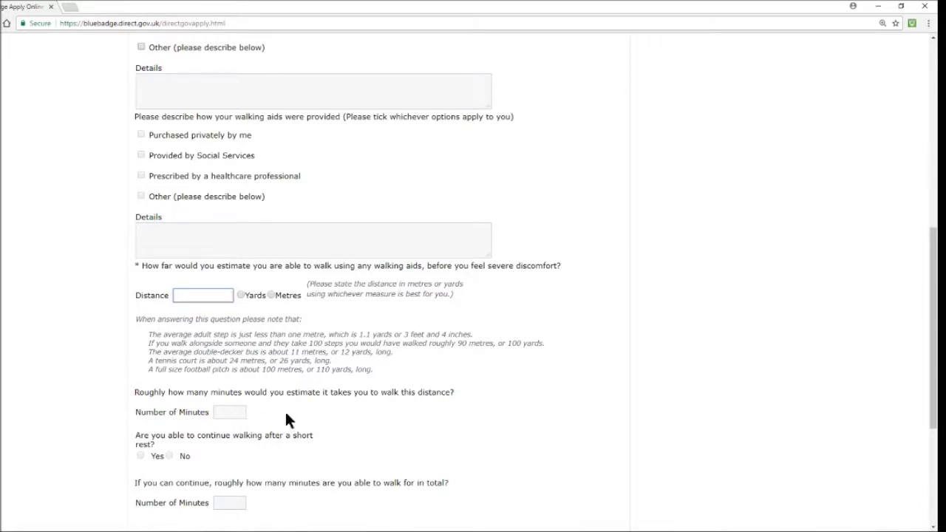
scroll(328, 417, down, 1)
scroll(329, 418, down, 1)
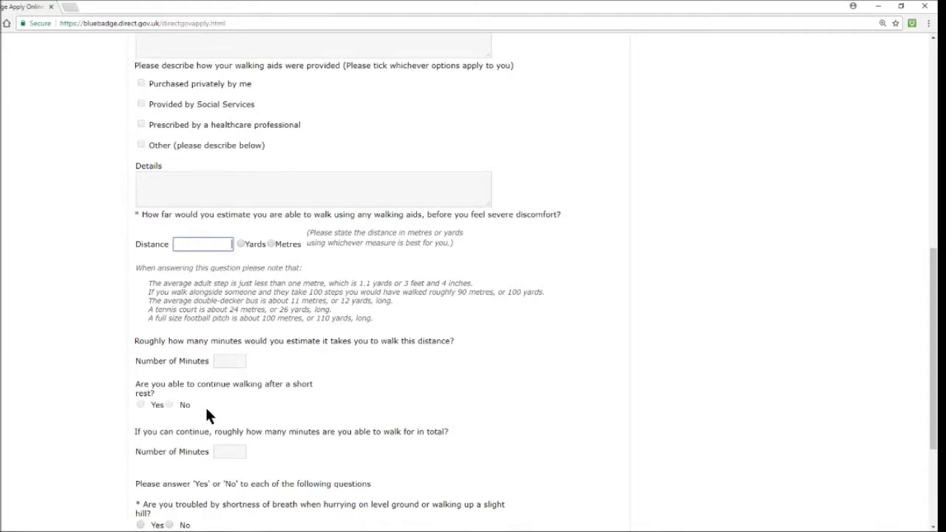
Step: Review the total walking minutes question and the four Yes/No questions about shortness of breath
scroll(261, 426, down, 2)
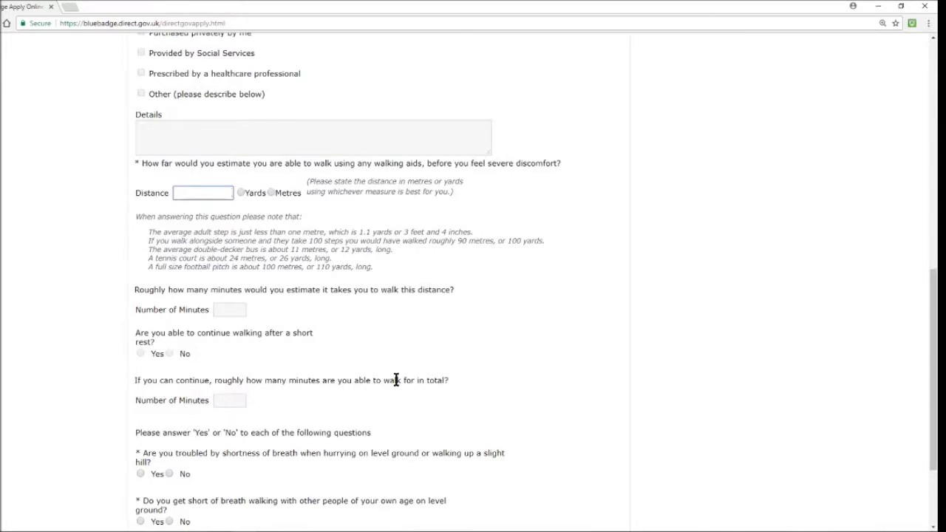
drag(425, 380, 402, 380)
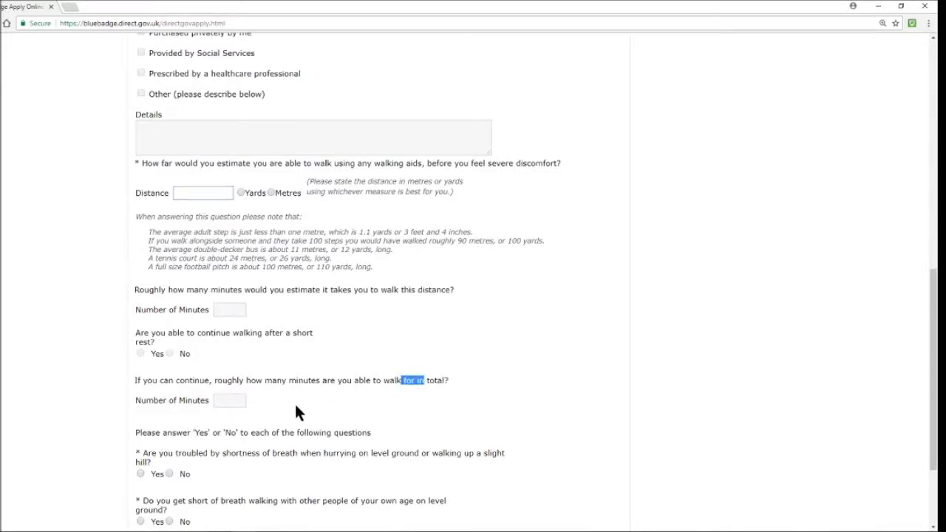
scroll(296, 407, down, 3)
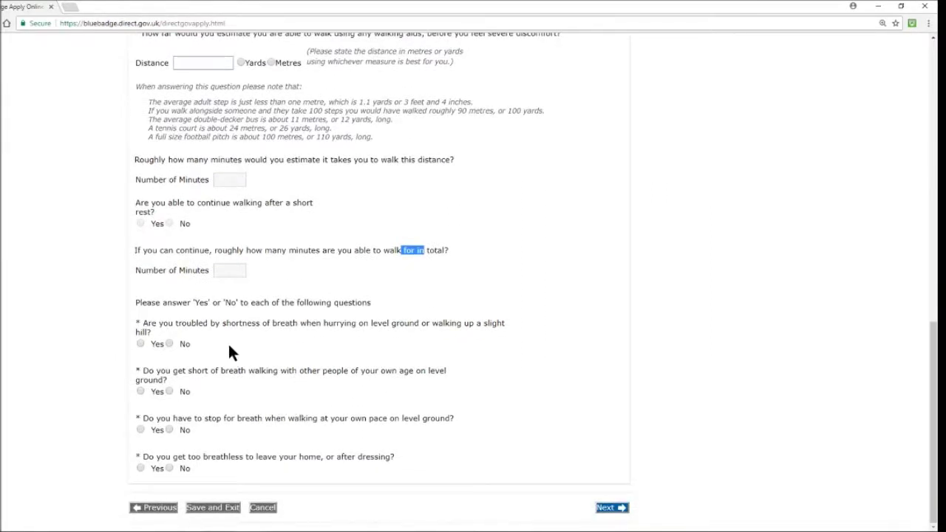
click(309, 315)
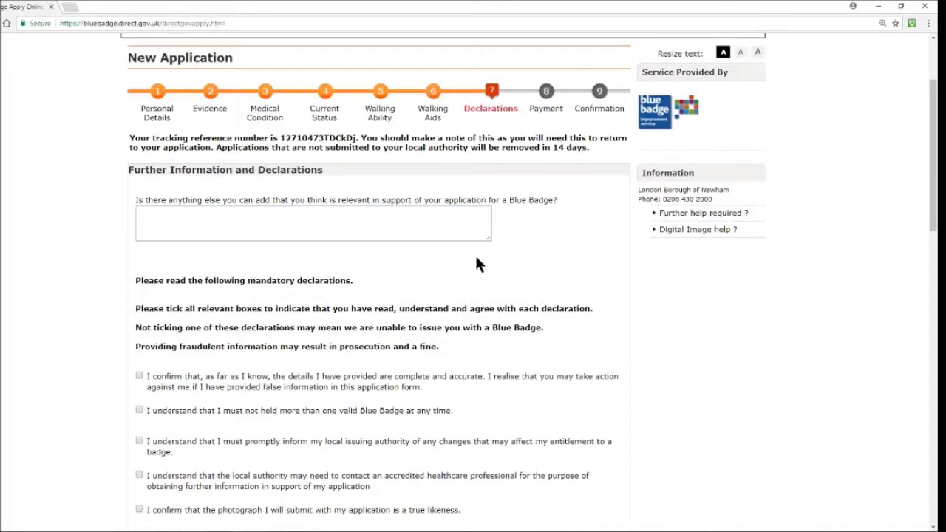
Step: Shrink the Declarations stage's additional supporting information box to about one line high
scroll(476, 258, down, 1)
scroll(477, 260, down, 1)
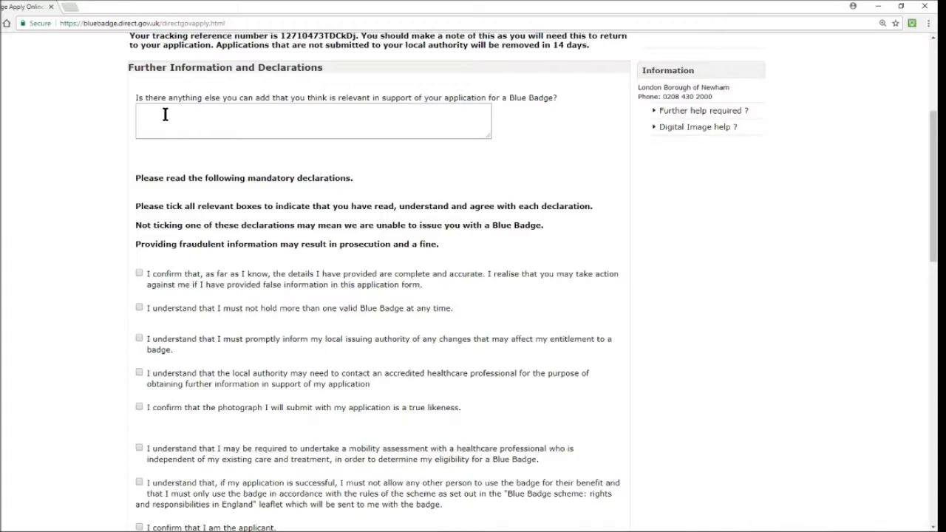
click(489, 136)
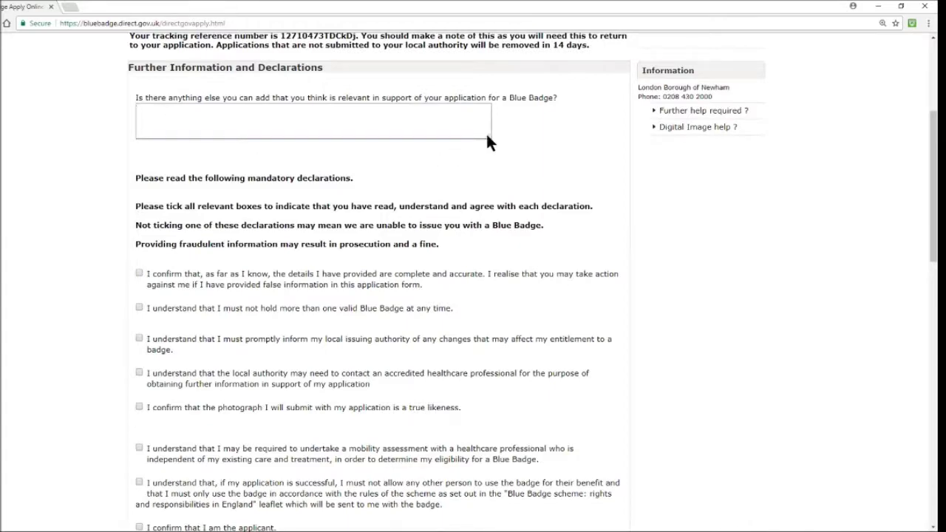
drag(489, 136, 423, 112)
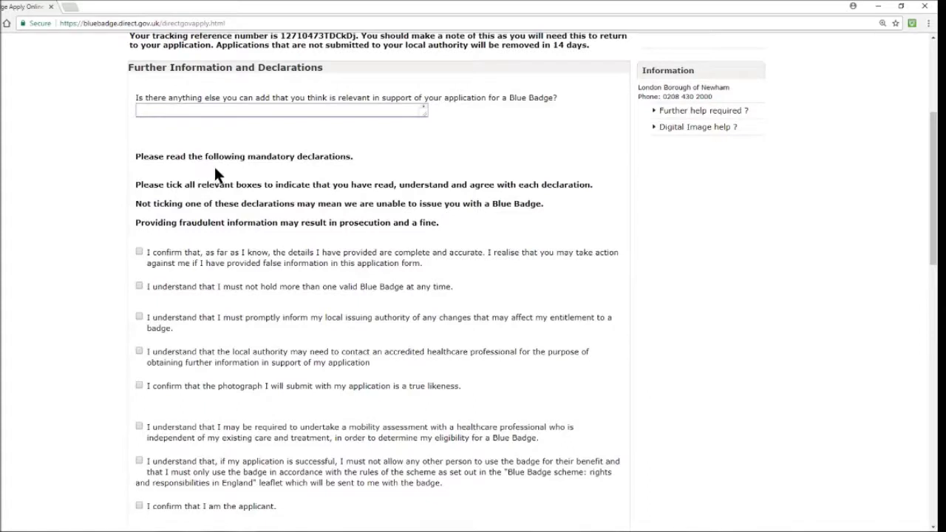
Step: Read through the mandatory declarations, highlighting the warning about not ticking one, and continue to the optional consent declarations
double_click(278, 156)
click(325, 160)
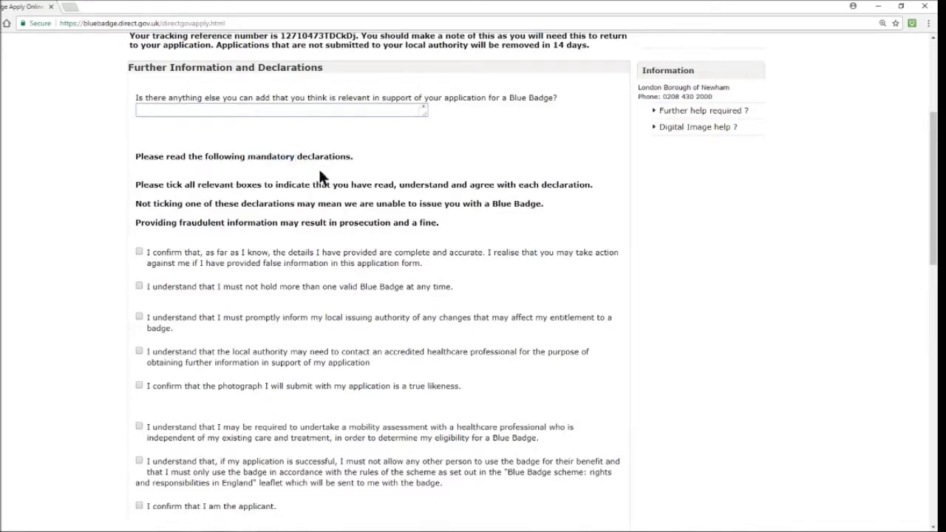
scroll(361, 205, down, 1)
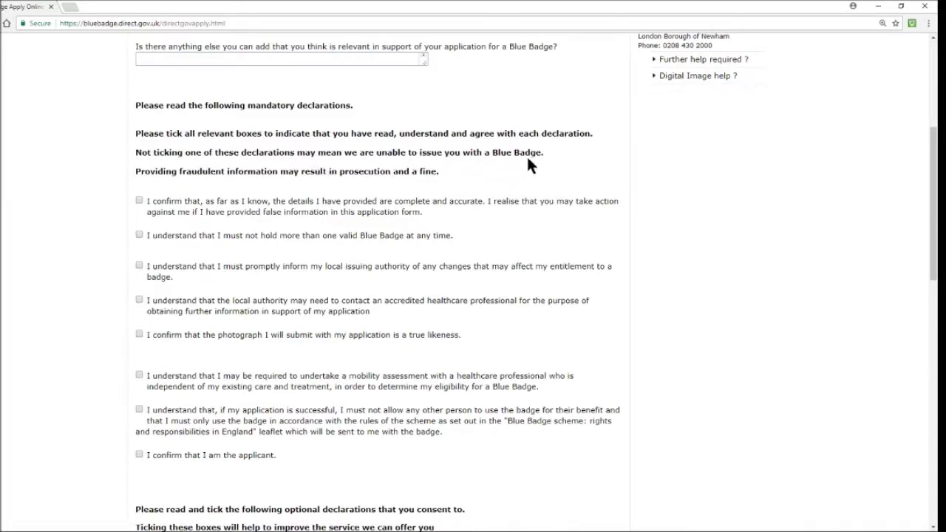
drag(549, 156, 131, 157)
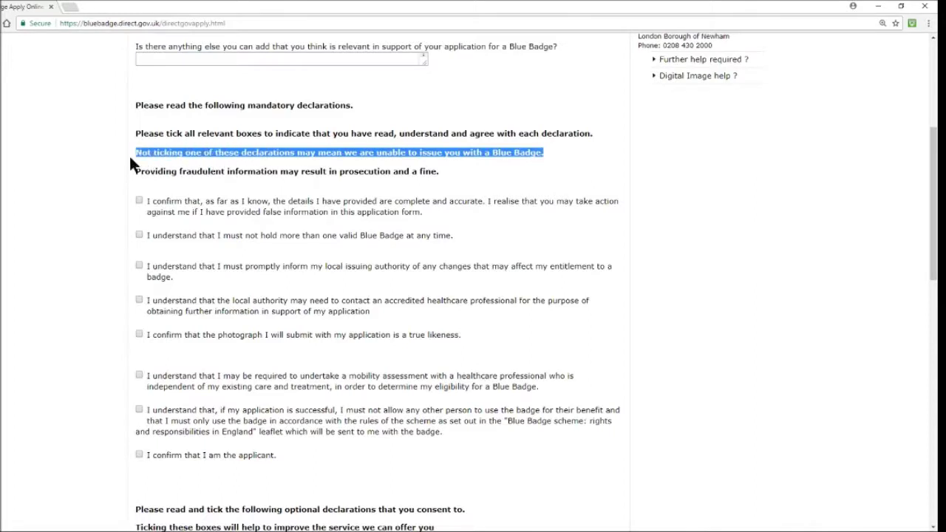
click(130, 157)
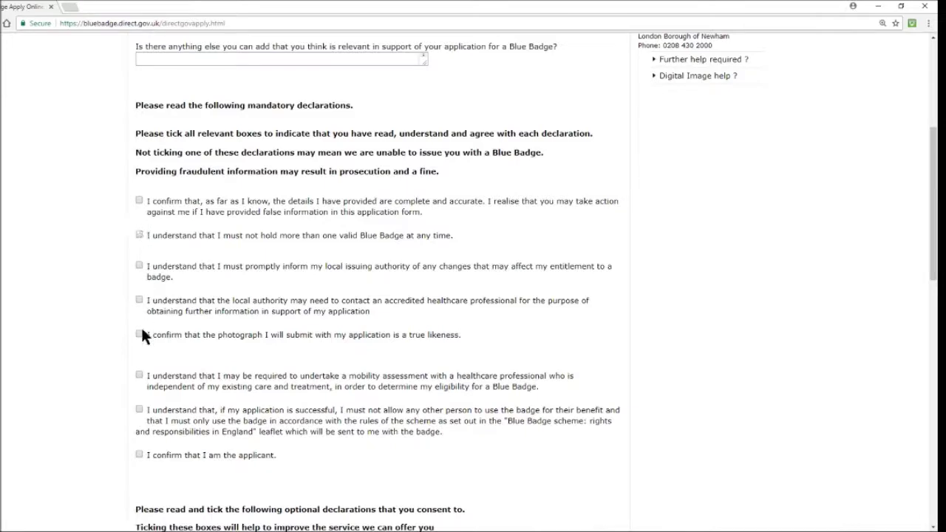
scroll(312, 394, down, 3)
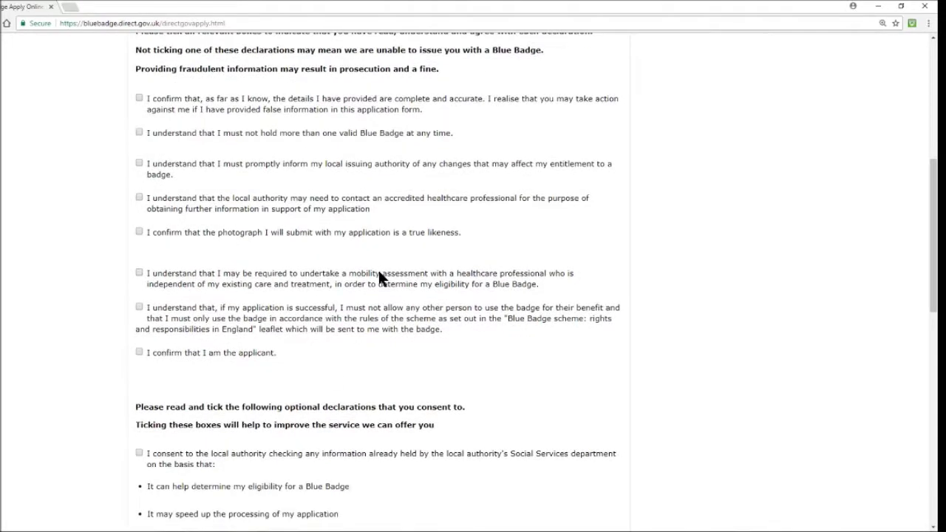
Step: Glance at the optional declarations, return to the mandatory declarations heading and briefly highlight the word "mandatory"
scroll(378, 270, down, 3)
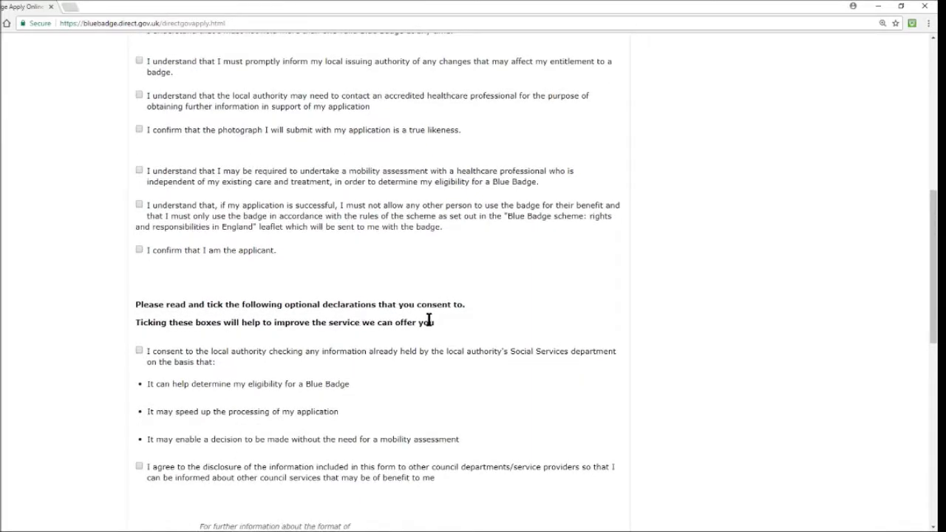
scroll(429, 322, up, 8)
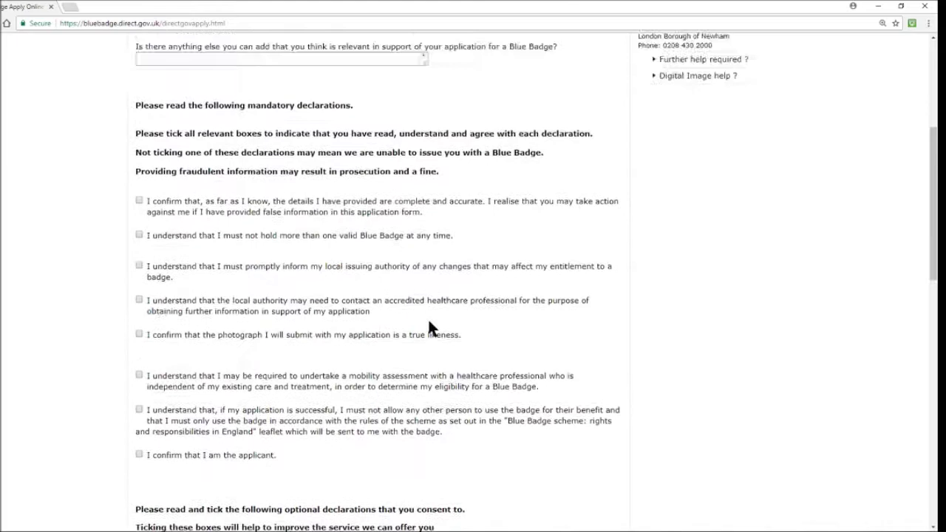
triple_click(269, 158)
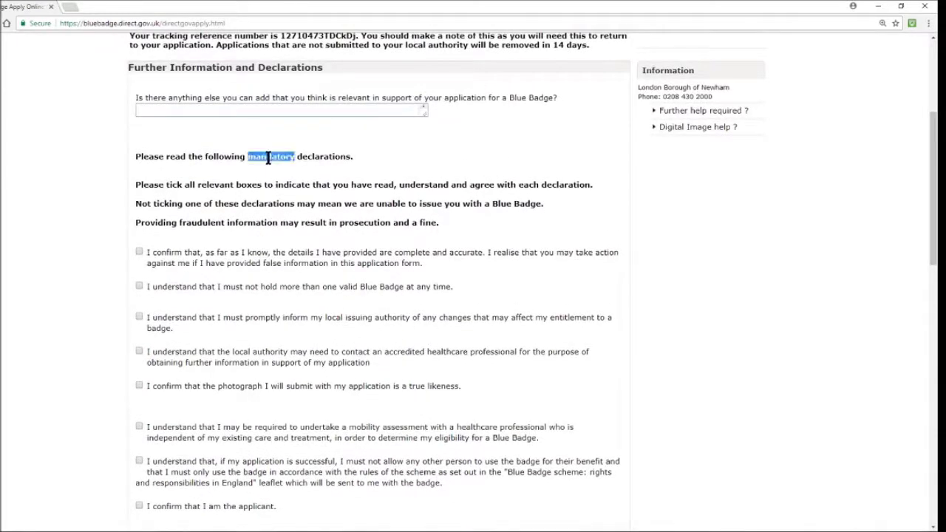
click(306, 167)
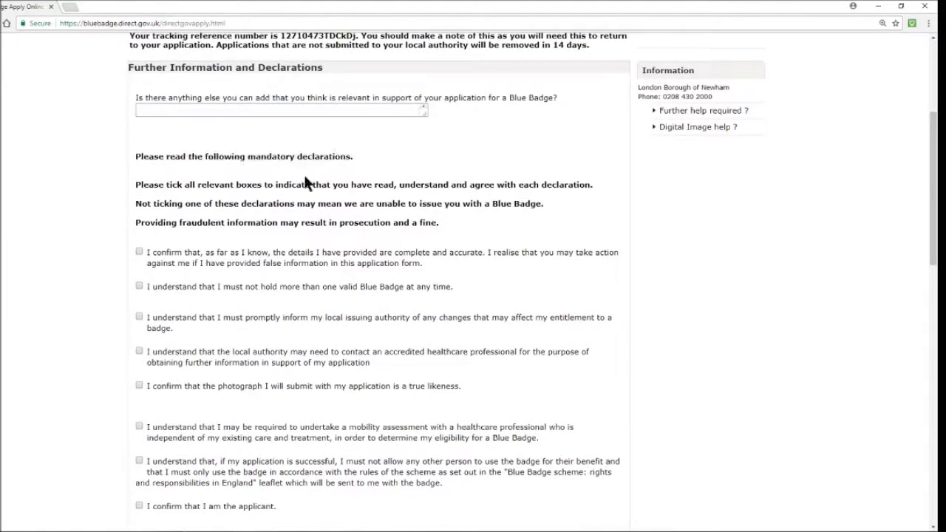
Step: Read through the optional consent declarations, photo upload and privacy statement, and on to the required proofs of address and identity
scroll(306, 237, down, 10)
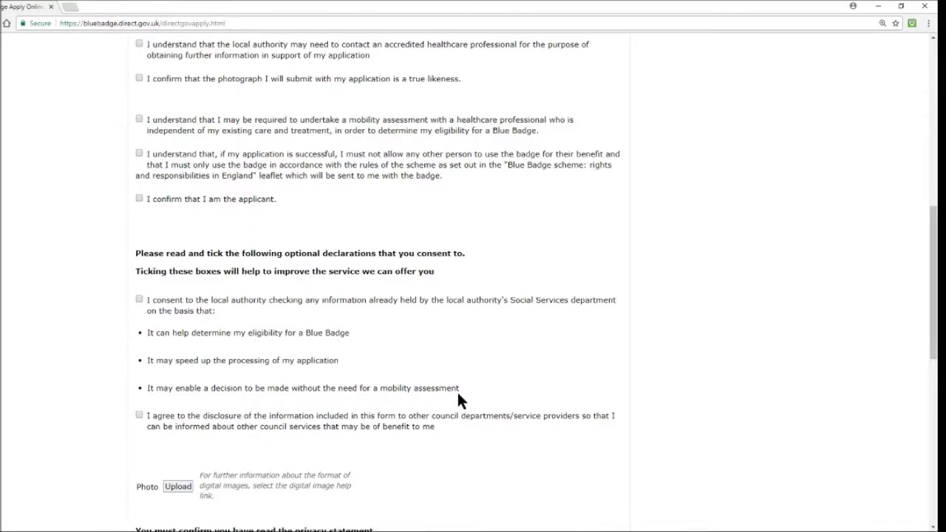
scroll(209, 415, down, 1)
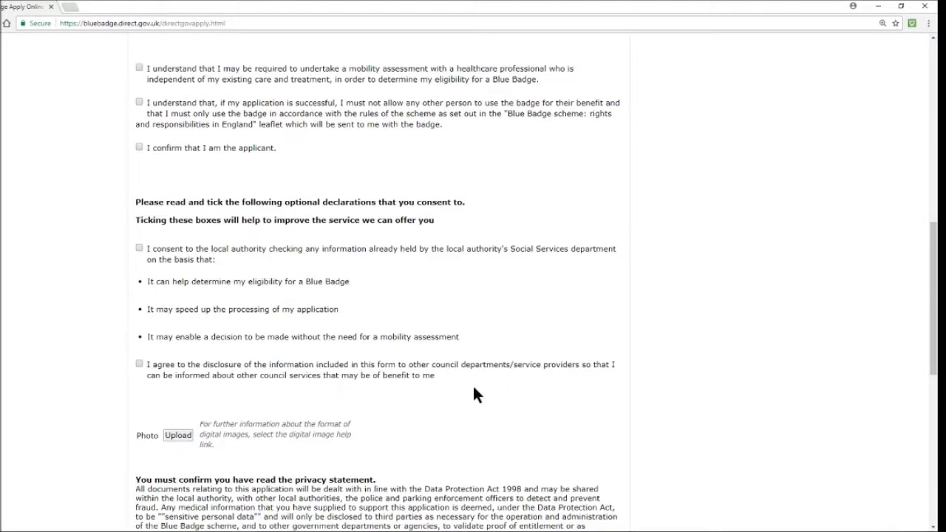
scroll(357, 375, down, 3)
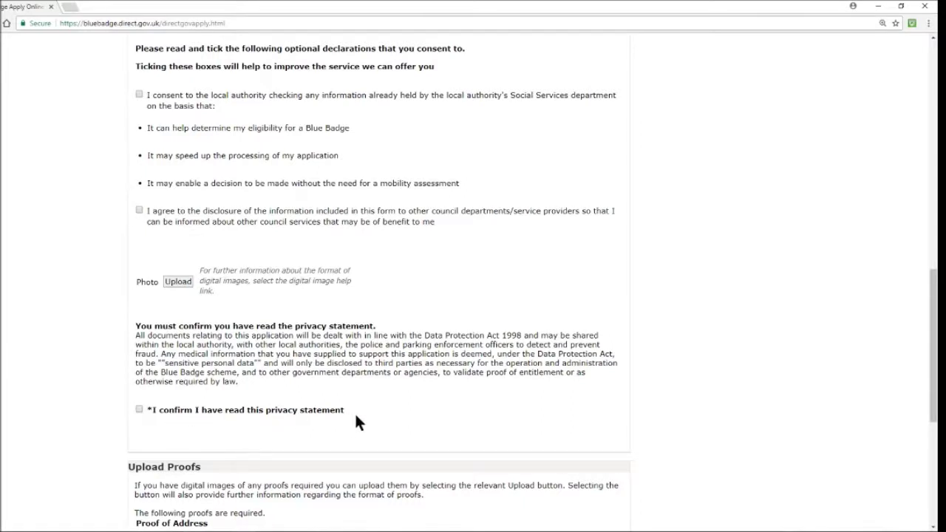
scroll(139, 409, down, 3)
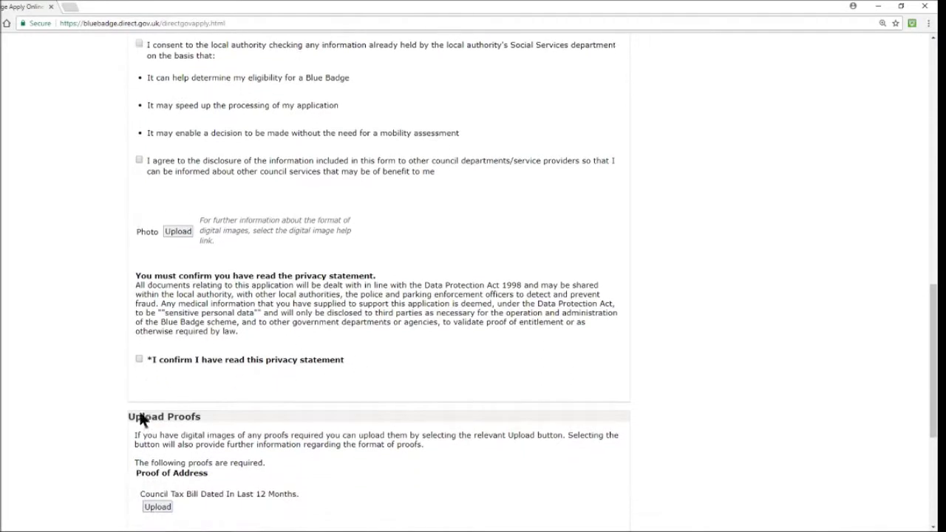
scroll(108, 411, down, 1)
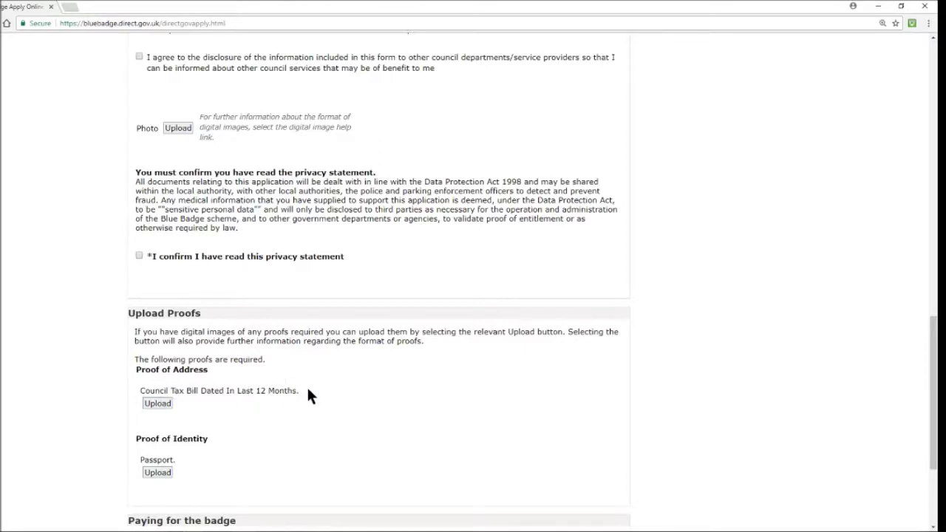
scroll(306, 392, down, 1)
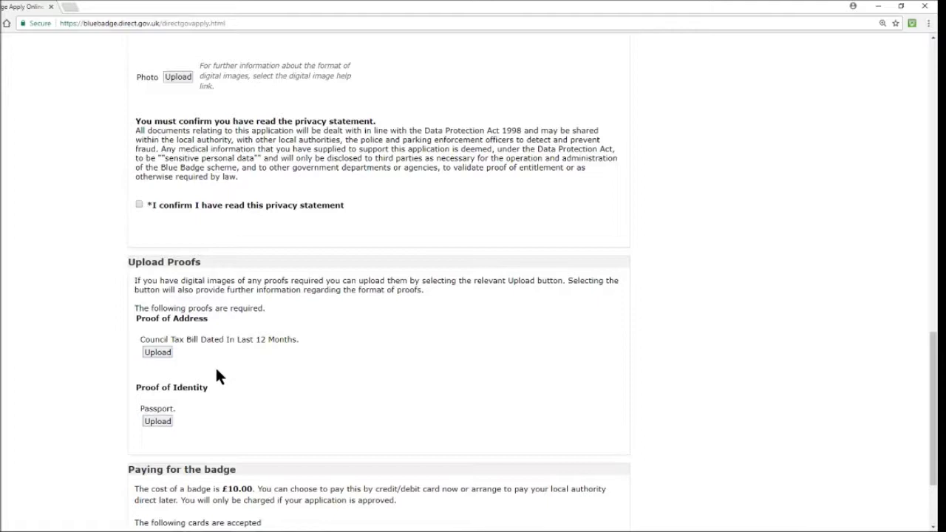
Step: Review the Paying for the badge section, briefly highlighting the cost paragraph and viewing the choices for paying now by credit/debit card
scroll(216, 370, down, 2)
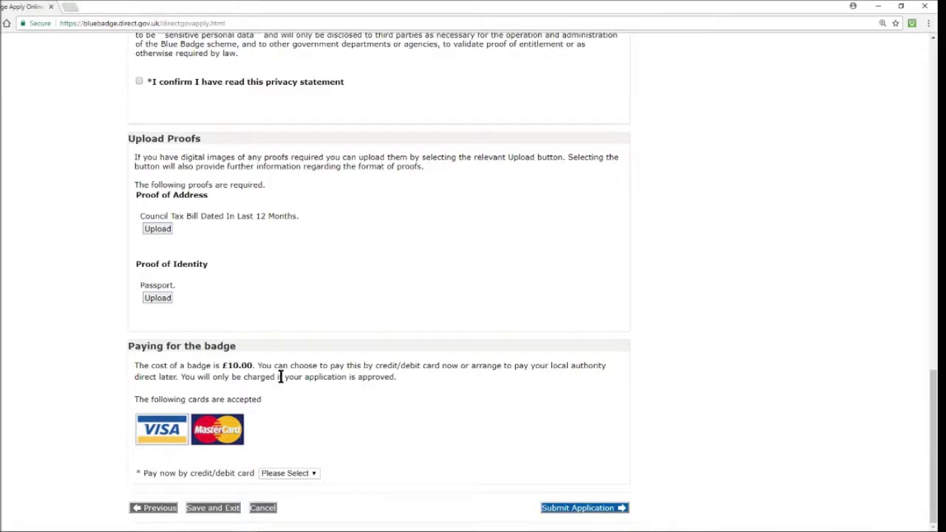
triple_click(371, 378)
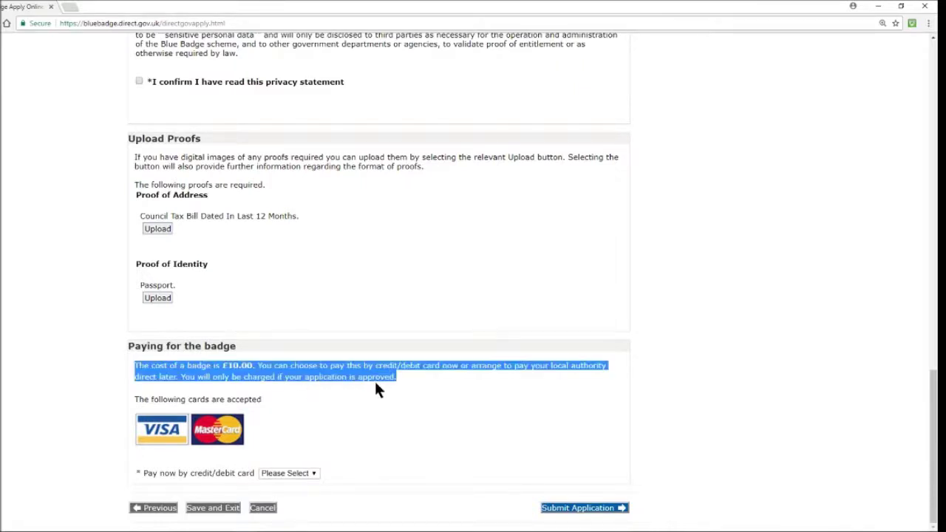
click(307, 408)
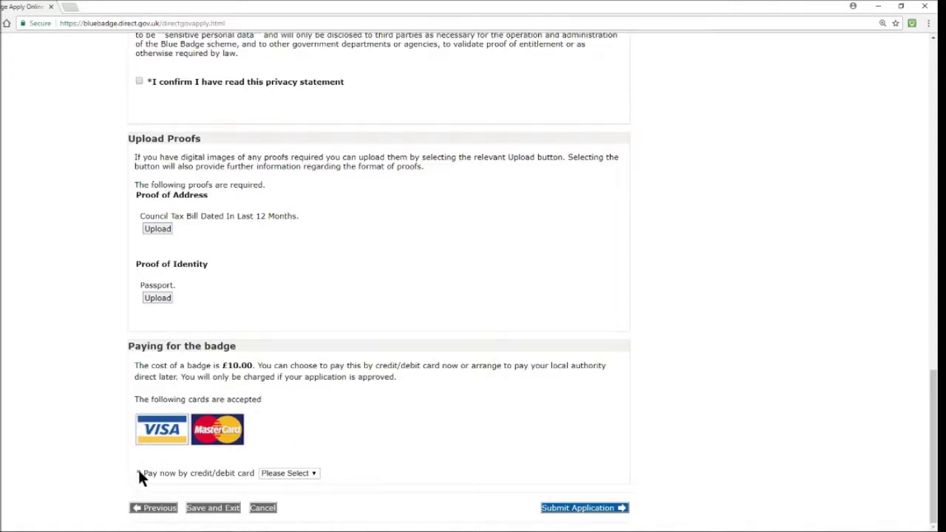
click(293, 477)
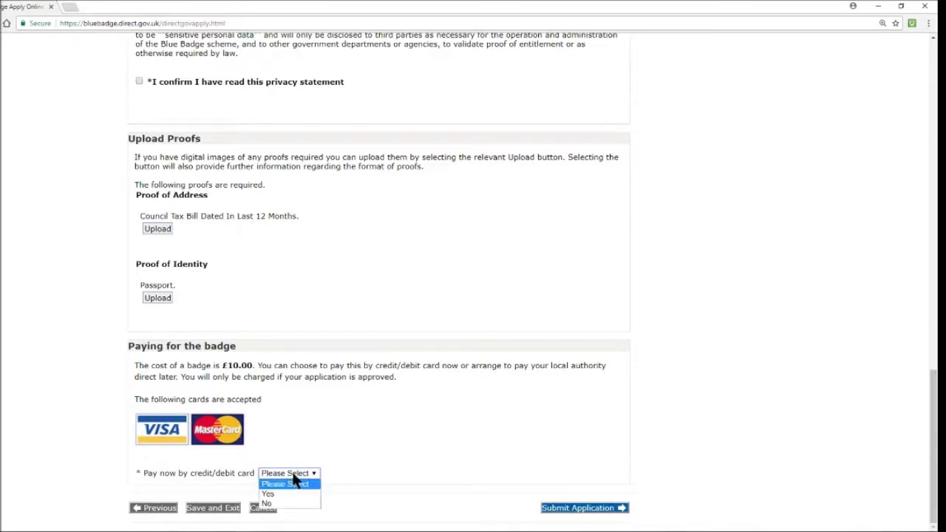
click(187, 477)
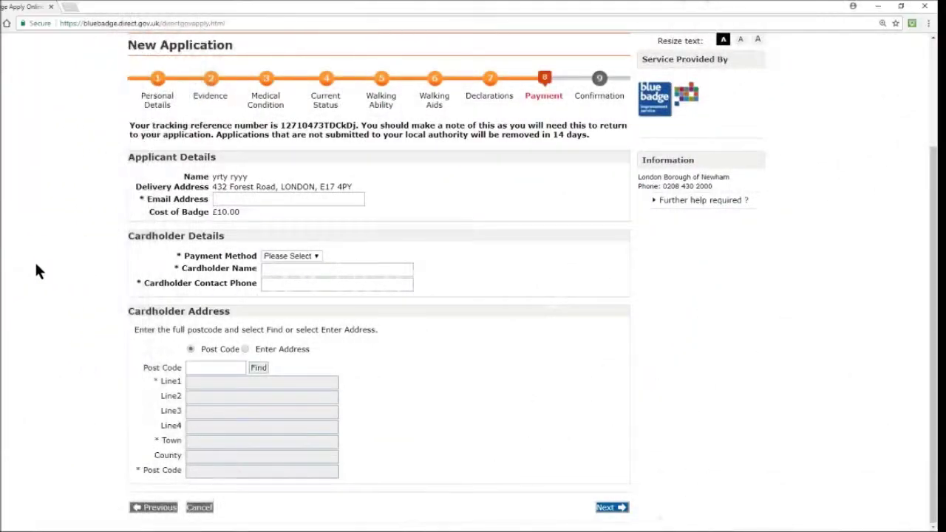
Step: Review the Payment stage's applicant details, cardholder details and cardholder address fields
scroll(35, 265, up, 3)
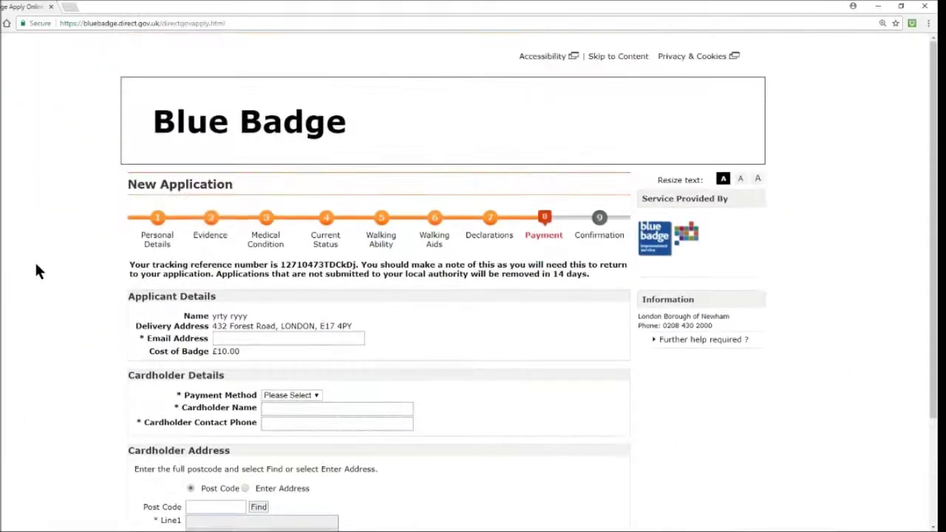
scroll(35, 260, down, 2)
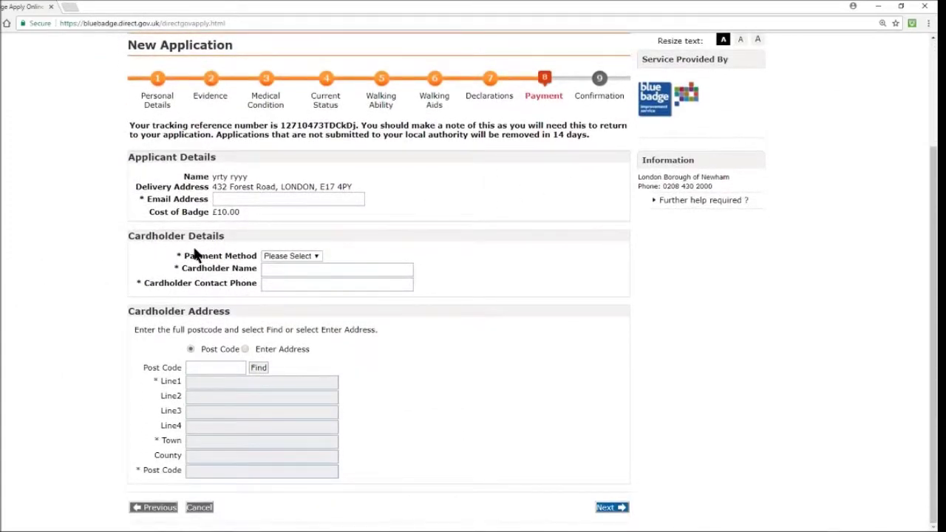
scroll(176, 300, up, 2)
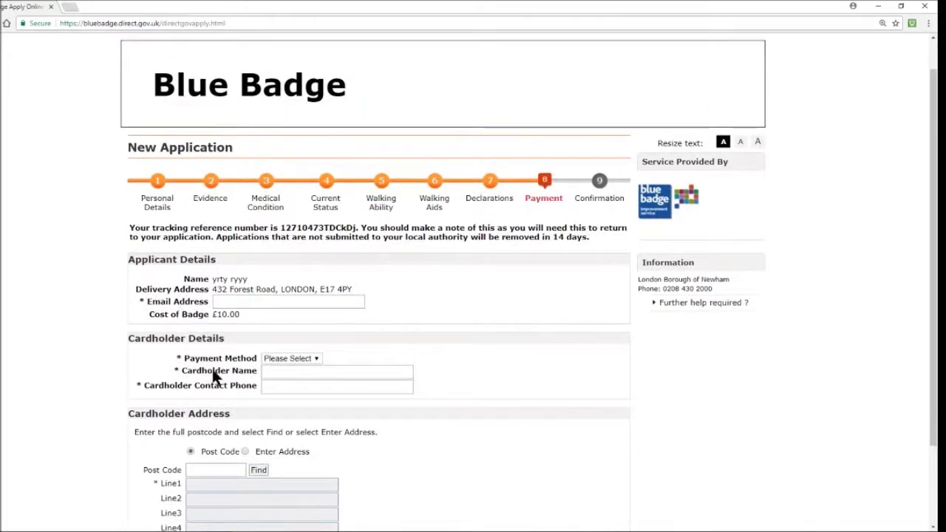
scroll(222, 391, down, 2)
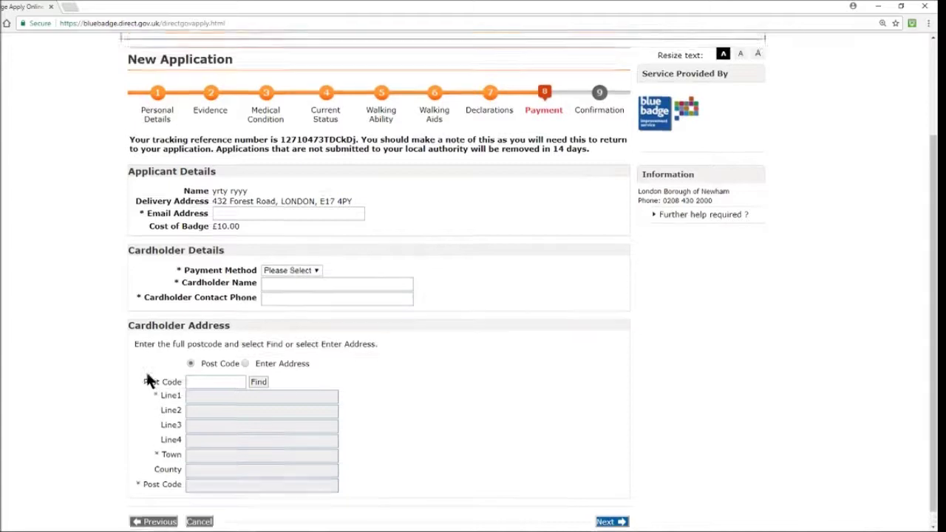
scroll(145, 369, up, 3)
scroll(146, 369, down, 3)
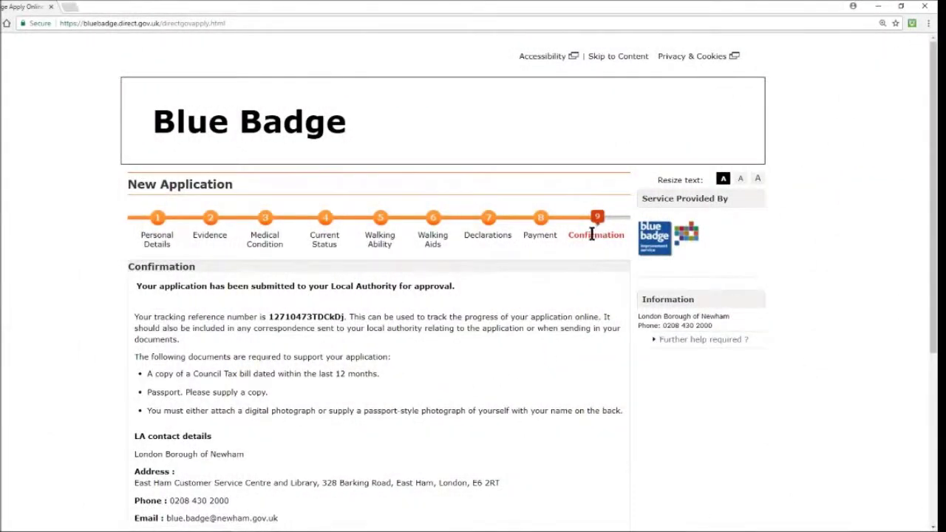
Step: Read through the Confirmation page's tracking reference, required supporting documents, local authority contact details, and payment and medical evidence notes
scroll(467, 388, down, 4)
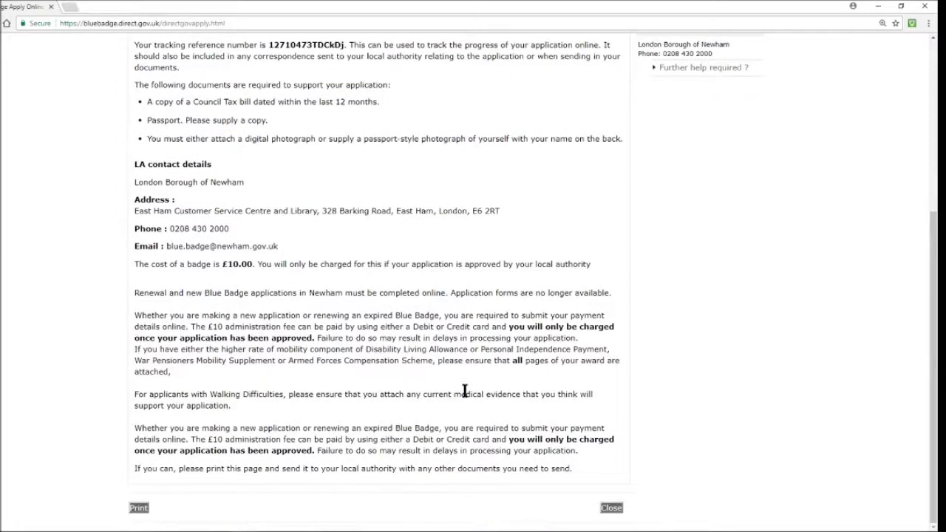
scroll(407, 396, up, 1)
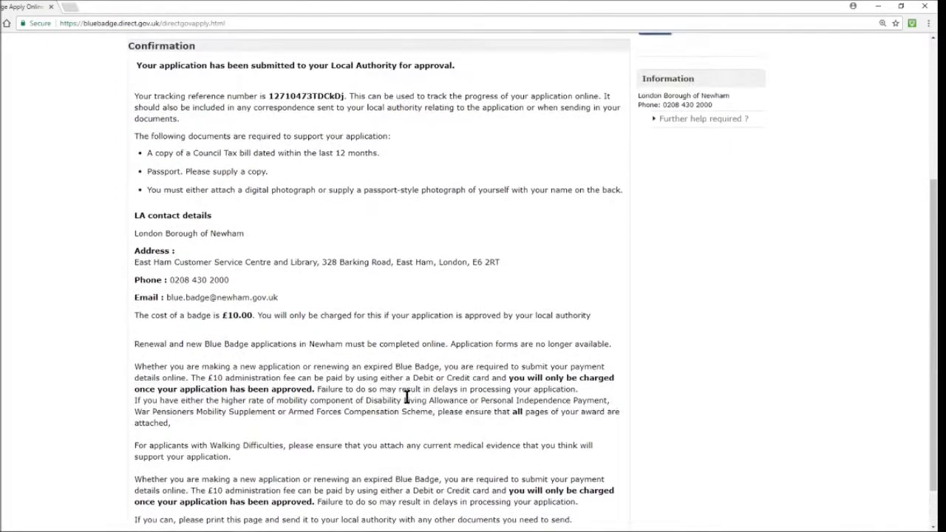
scroll(407, 397, down, 1)
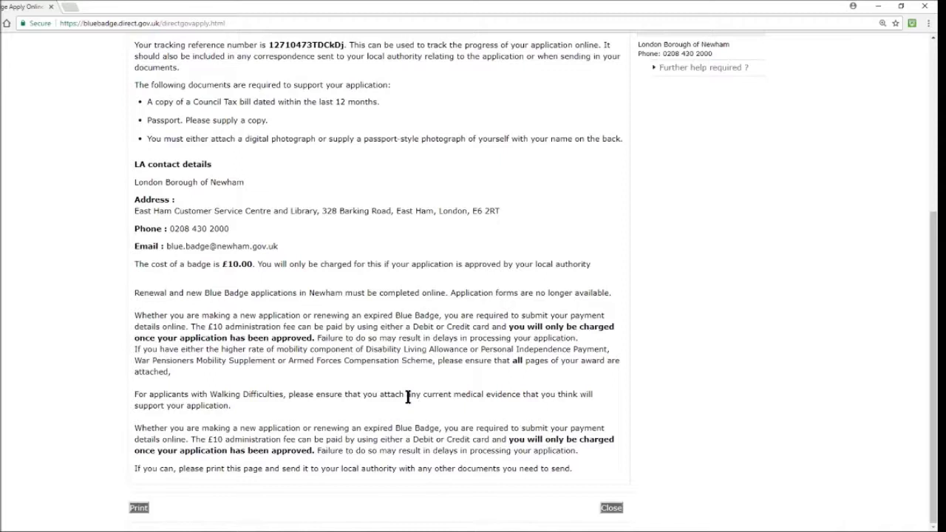
scroll(407, 397, up, 1)
scroll(407, 397, down, 1)
scroll(407, 397, up, 3)
scroll(407, 397, down, 2)
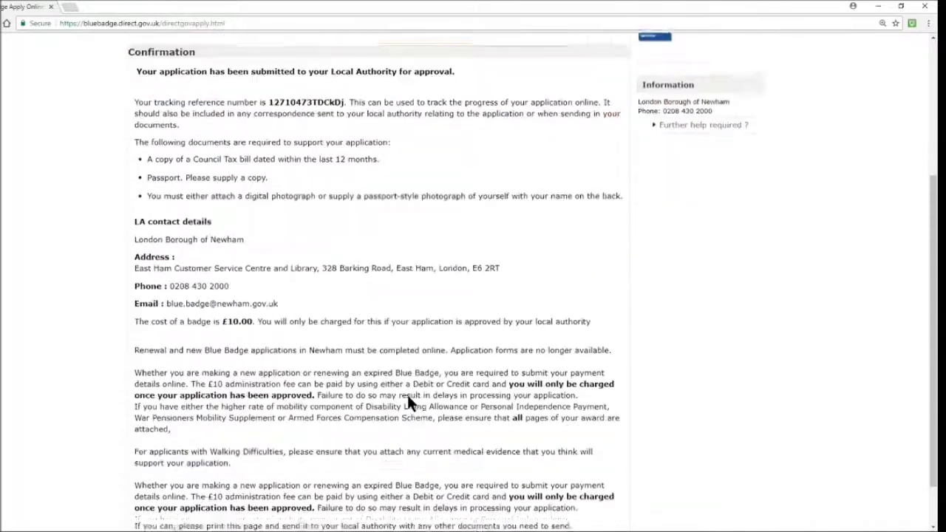
scroll(407, 399, down, 1)
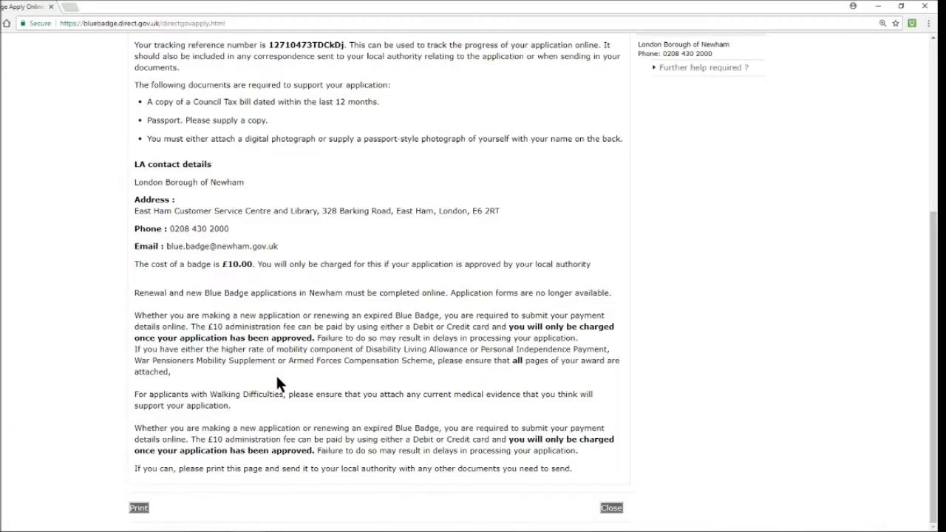
scroll(278, 382, up, 1)
scroll(280, 387, down, 1)
scroll(384, 396, up, 2)
scroll(385, 397, down, 1)
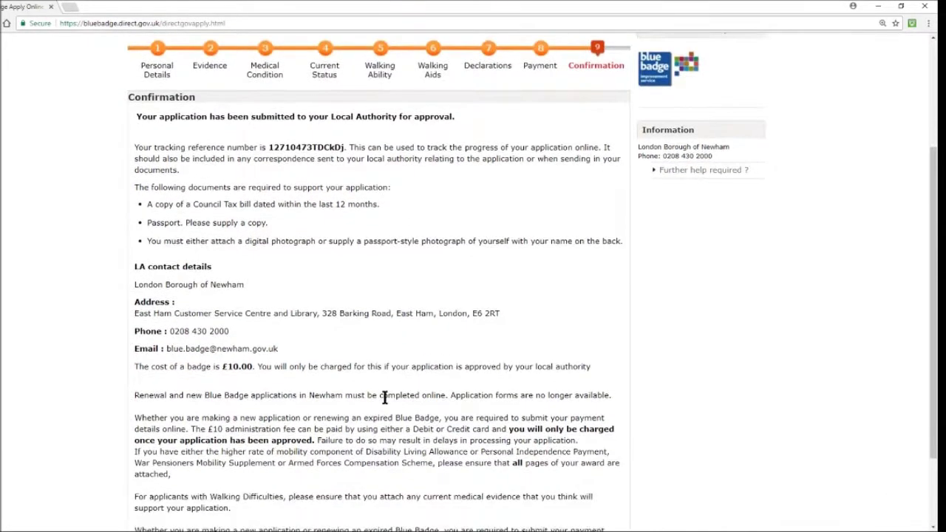
scroll(385, 397, down, 2)
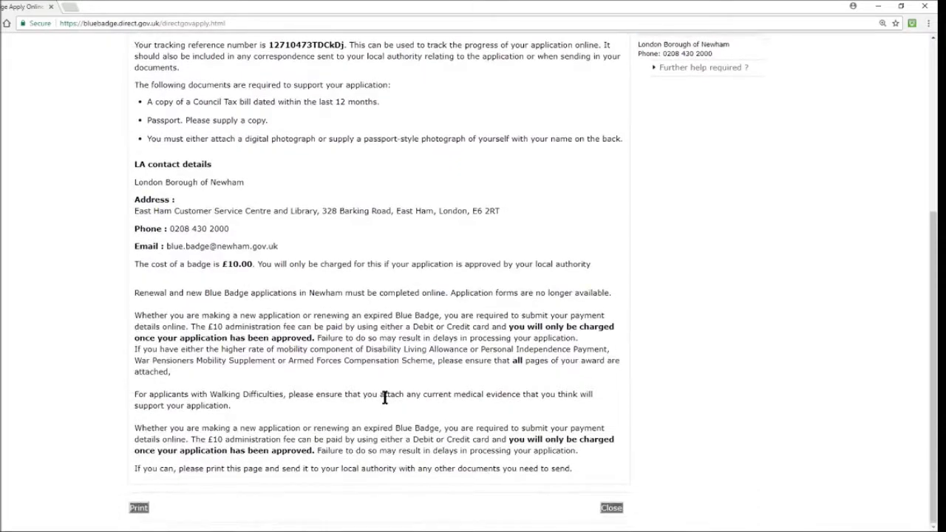